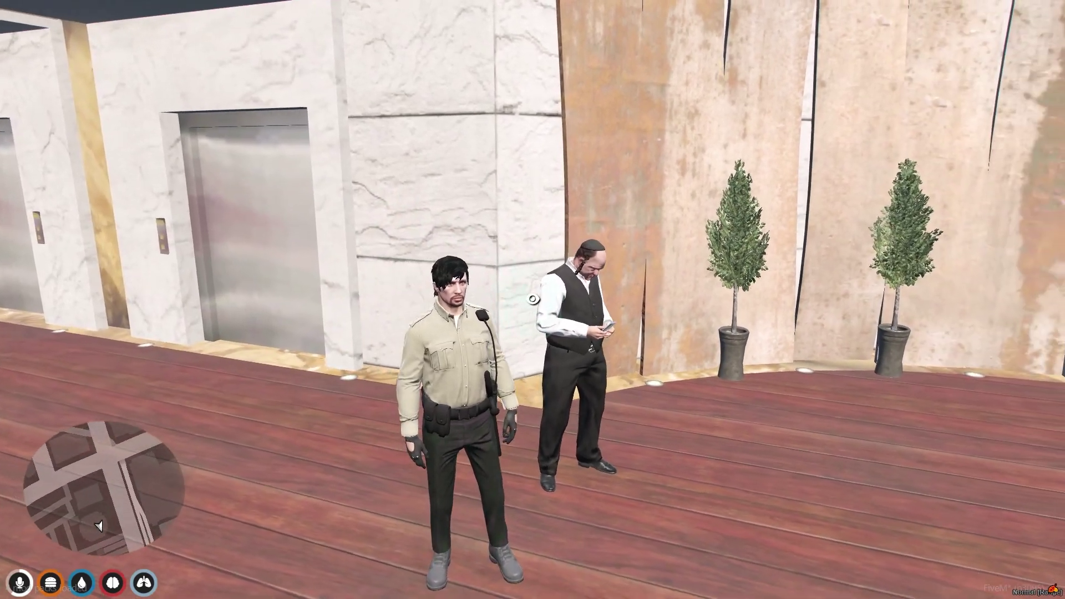
Open the City Hall menu at the in-game NPC, then close it.
{"action": "key", "text": "alt"}
{"action": "left_click", "coordinate": [593, 307]}
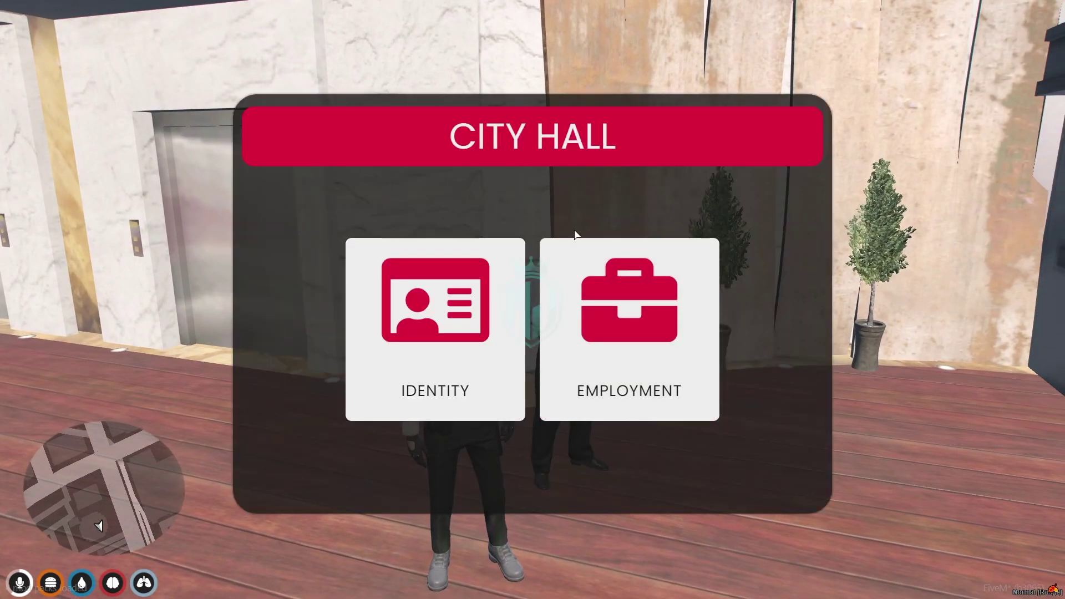
{"action": "key", "text": "Escape"}
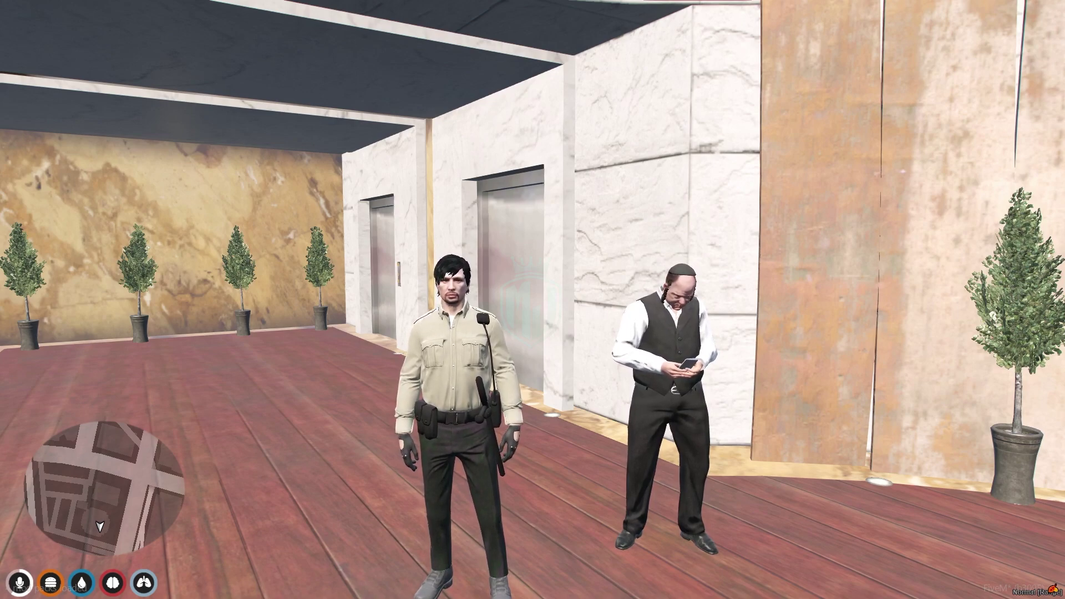
Open the Cruze Jobcenter Tebex store link from the forum post in a new Brave tab.
{"action": "key", "text": "super"}
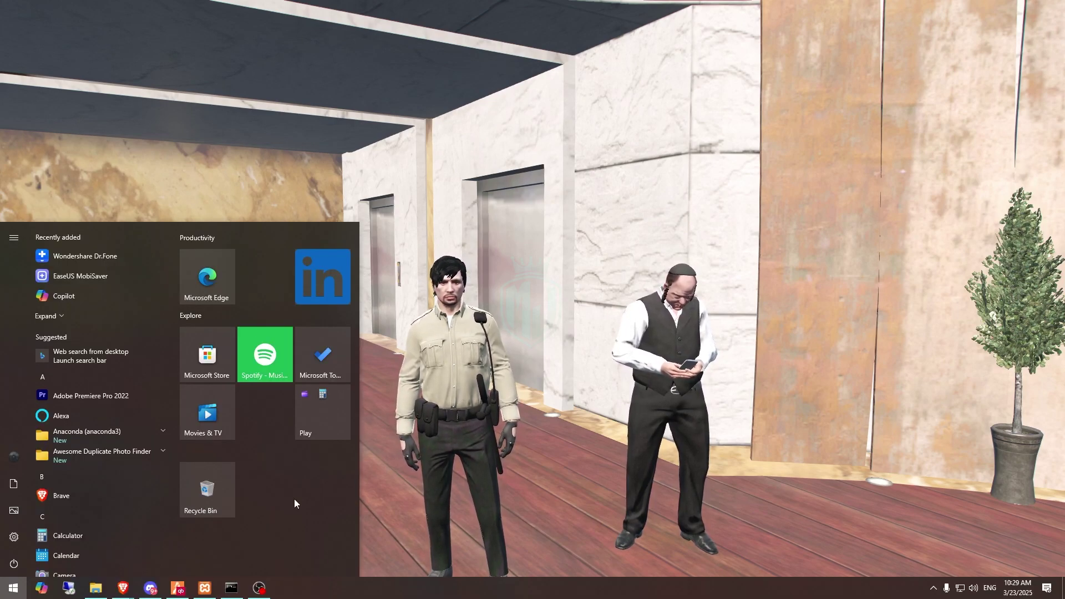
{"action": "left_click", "coordinate": [123, 588]}
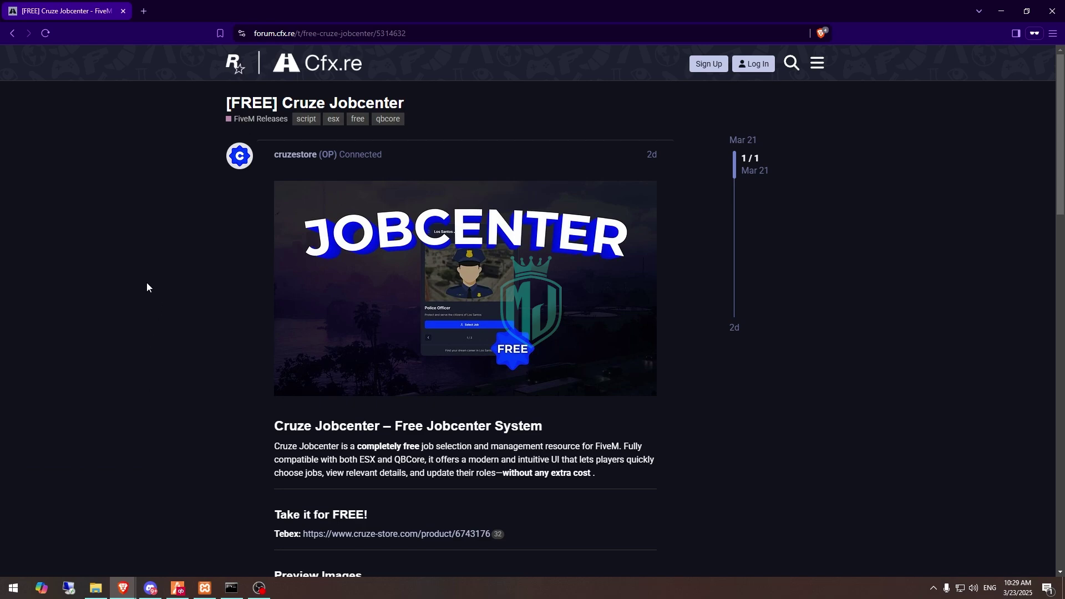
{"action": "scroll", "coordinate": [152, 302], "scroll_direction": "down", "scroll_amount": 4}
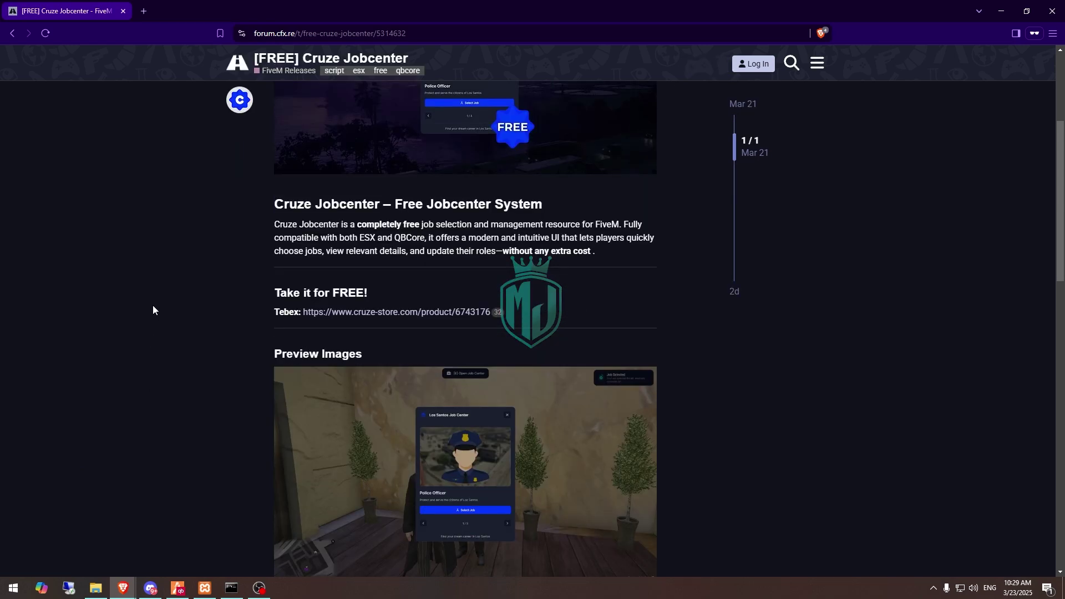
{"action": "right_click", "coordinate": [393, 317]}
{"action": "left_click", "coordinate": [444, 322]}
{"action": "scroll", "coordinate": [447, 340], "scroll_direction": "down", "scroll_amount": 12}
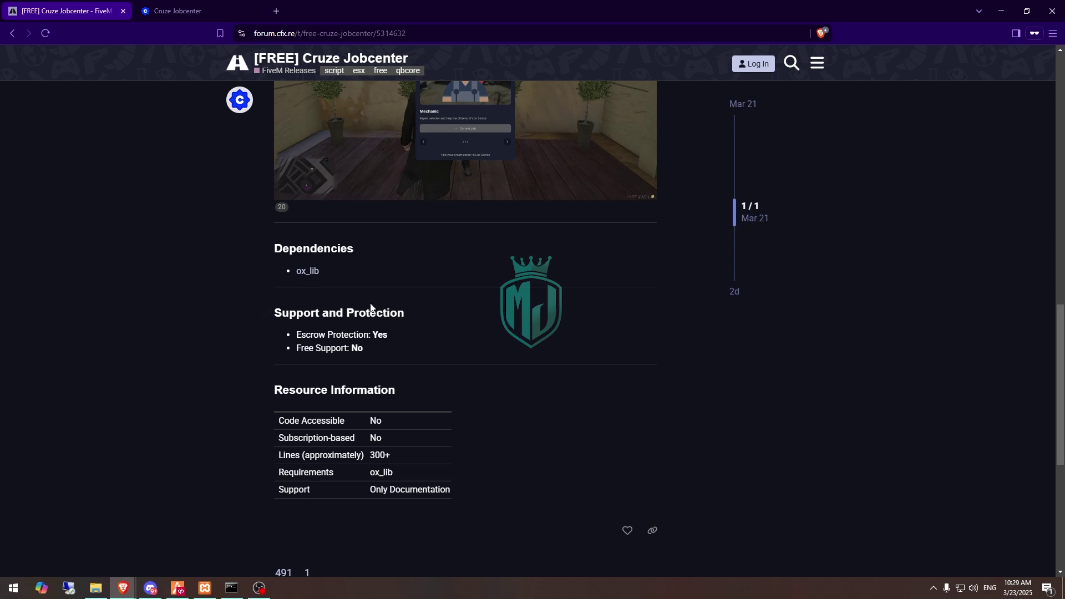
{"action": "scroll", "coordinate": [371, 307], "scroll_direction": "up", "scroll_amount": 15}
{"action": "key", "text": "ctrl+Tab"}
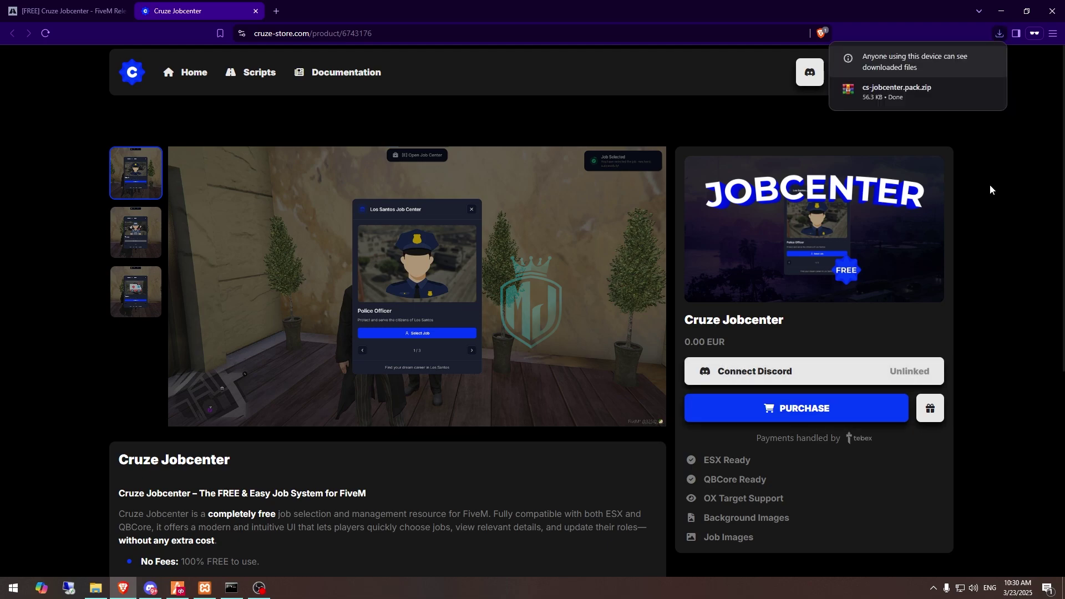
Extract the cs-jobcenter folder from cs-jobcenter.pack.zip into the server's resources folder.
{"action": "left_click", "coordinate": [898, 92]}
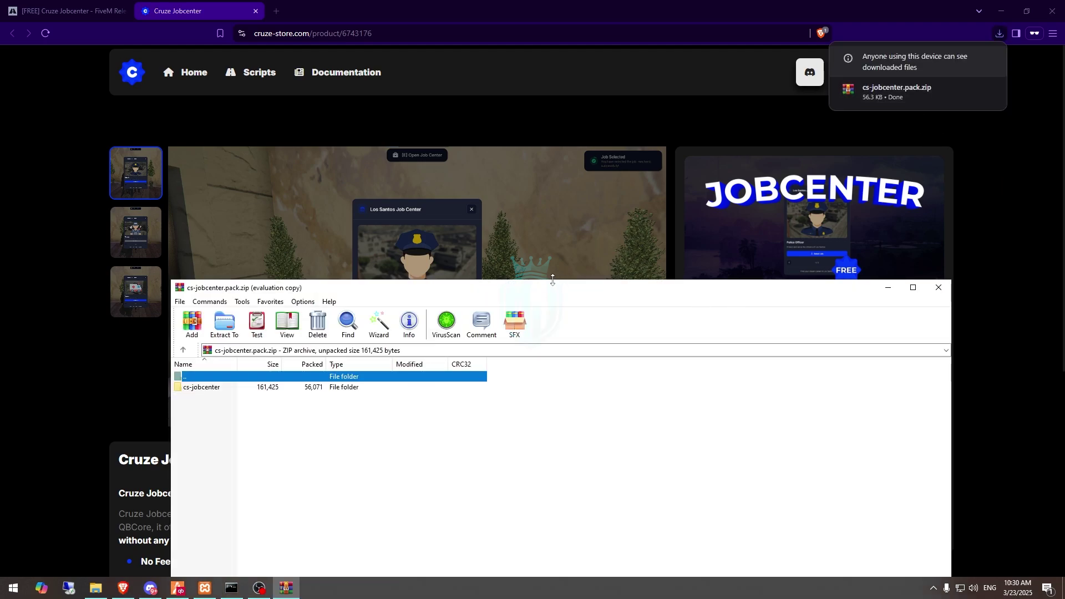
{"action": "left_click", "coordinate": [647, 399]}
{"action": "left_click", "coordinate": [216, 389]}
{"action": "left_click_drag", "start_coordinate": [216, 389], "coordinate": [476, 324]}
{"action": "key", "text": "F2"}
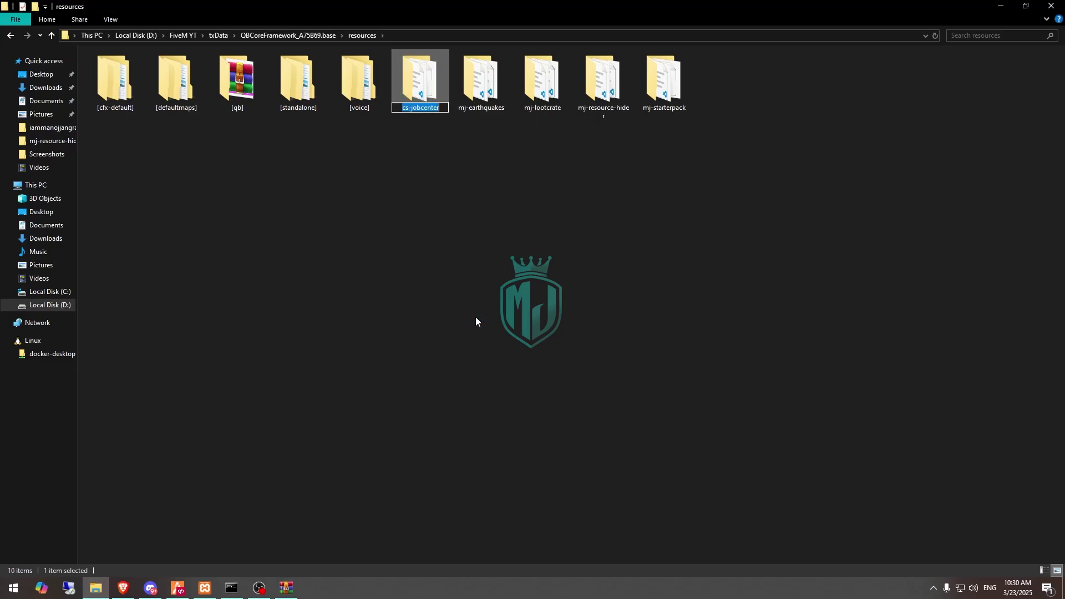
{"action": "key", "text": "Return"}
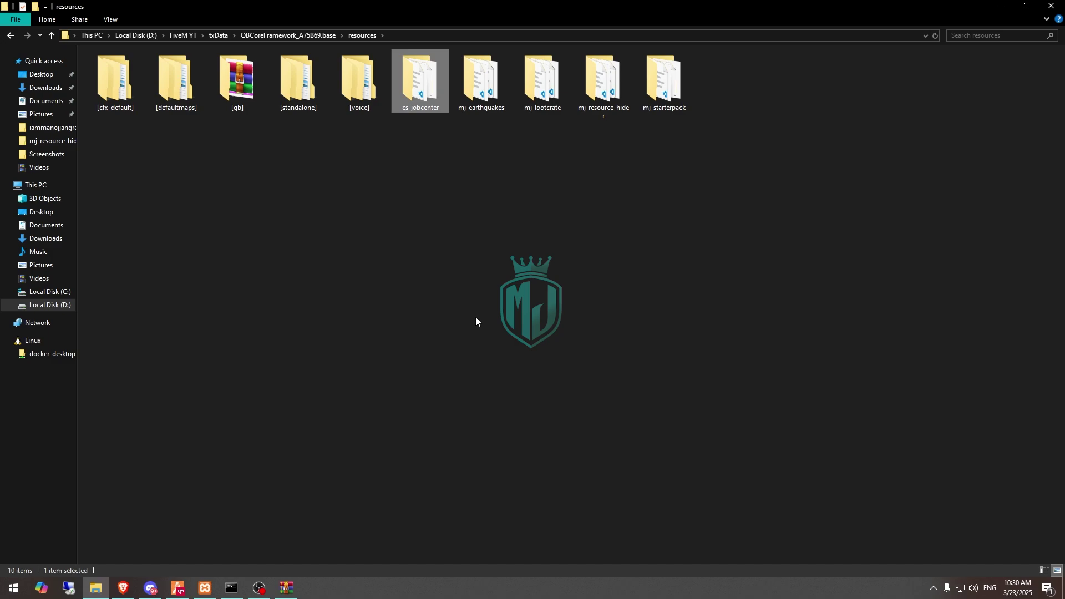
Open cs-jobcenter's shared subfolder.
{"action": "key", "text": "Return"}
{"action": "key", "text": "Down"}
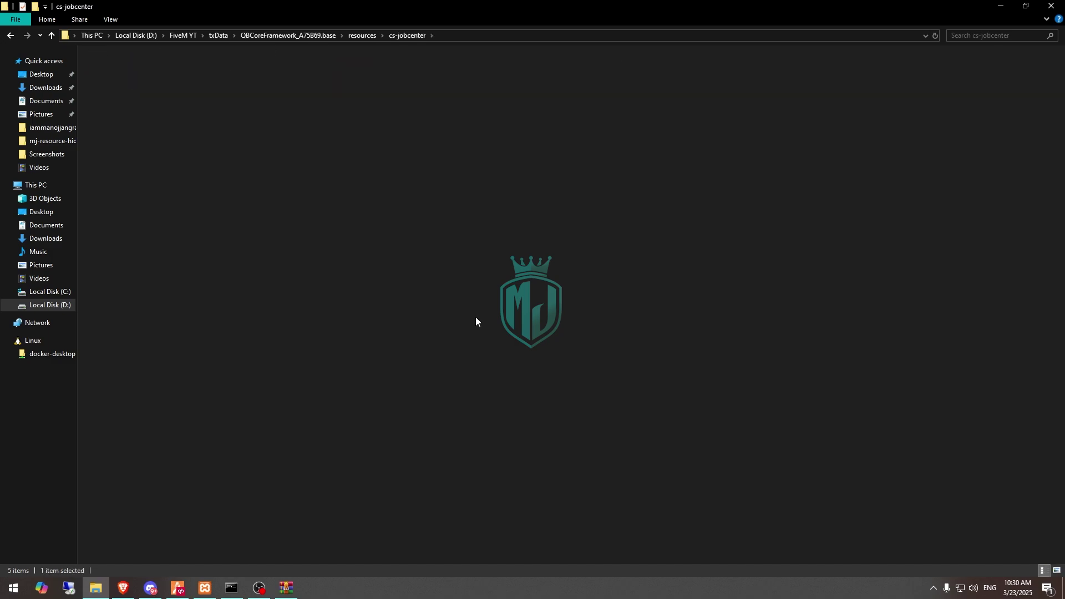
{"action": "key", "text": "Return"}
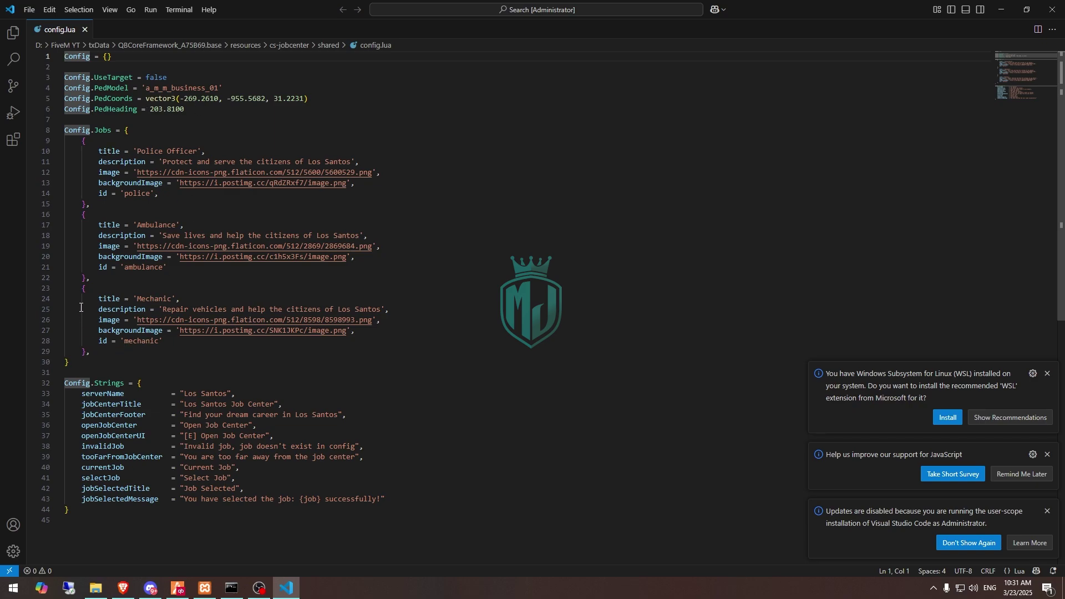
Highlight the Mechanic job block (lines 23–29) in config.lua, then deselect it.
{"action": "left_click_drag", "start_coordinate": [83, 289], "coordinate": [99, 351]}
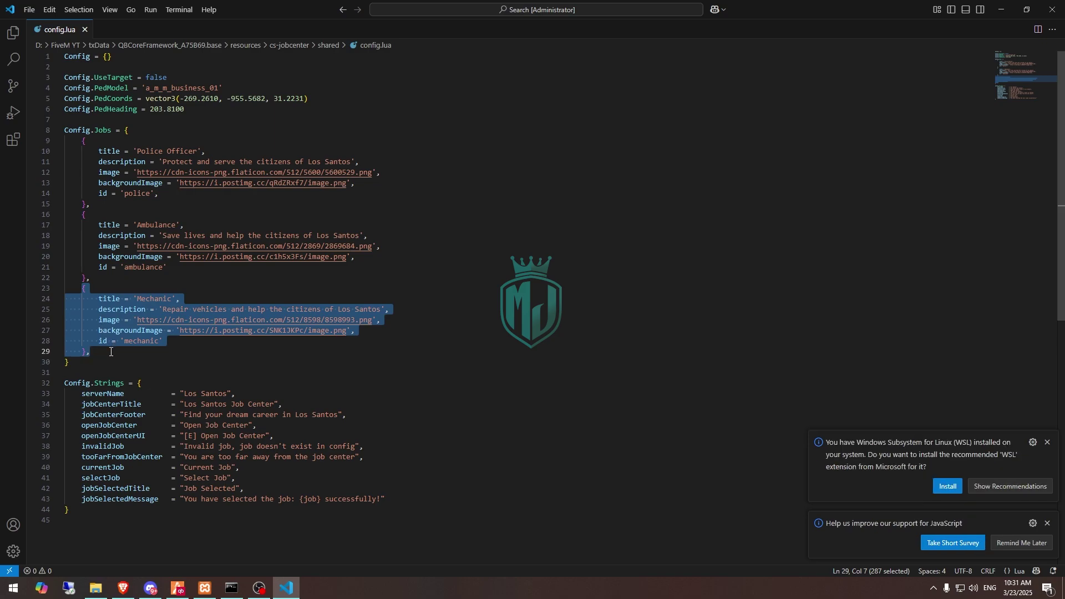
{"action": "left_click", "coordinate": [126, 342]}
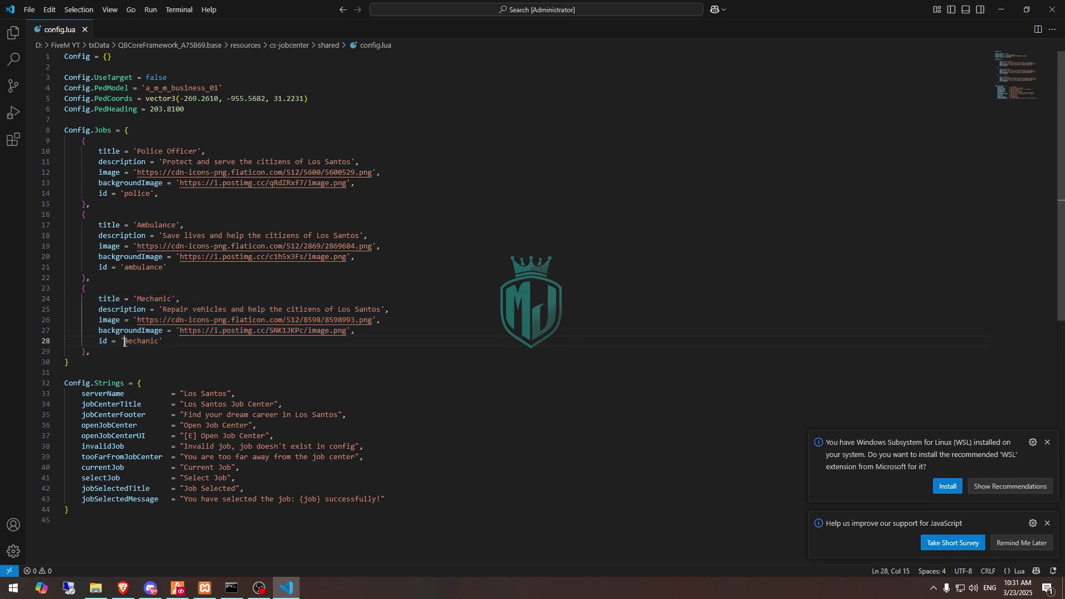
Open server.cfg from the QBCoreFramework_A75B69.base folder in Visual Studio Code.
{"action": "left_click", "coordinate": [96, 589]}
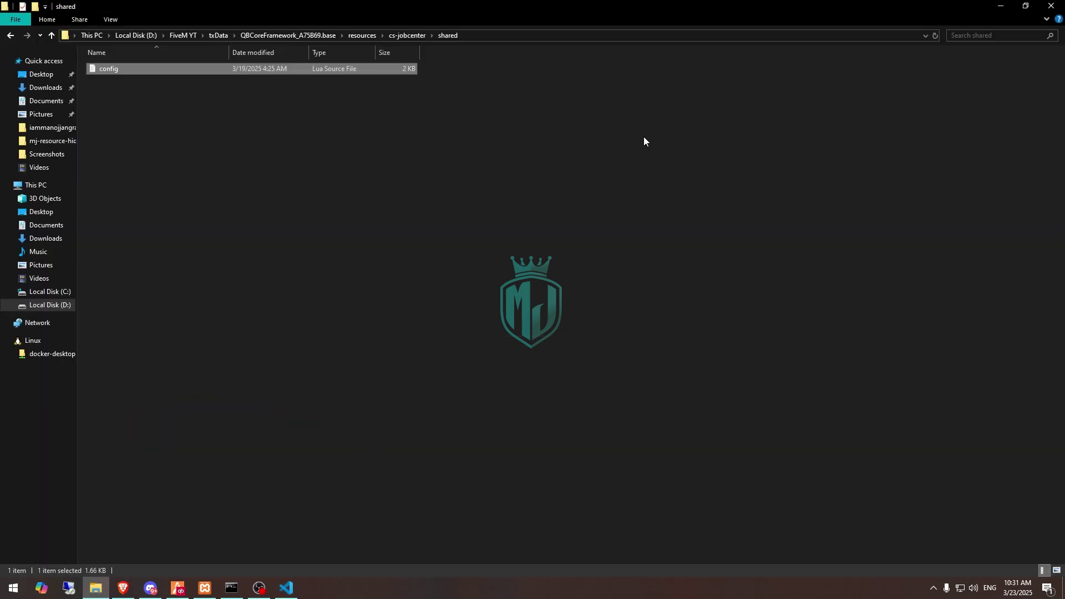
{"action": "left_click", "coordinate": [361, 35]}
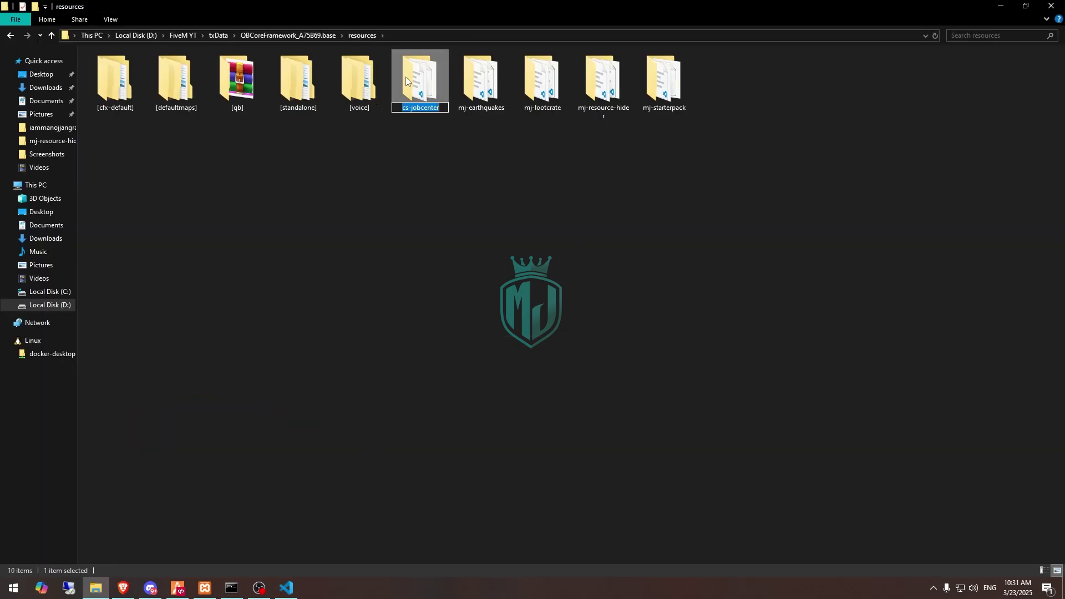
{"action": "left_click", "coordinate": [331, 36]}
{"action": "double_click", "coordinate": [502, 93]}
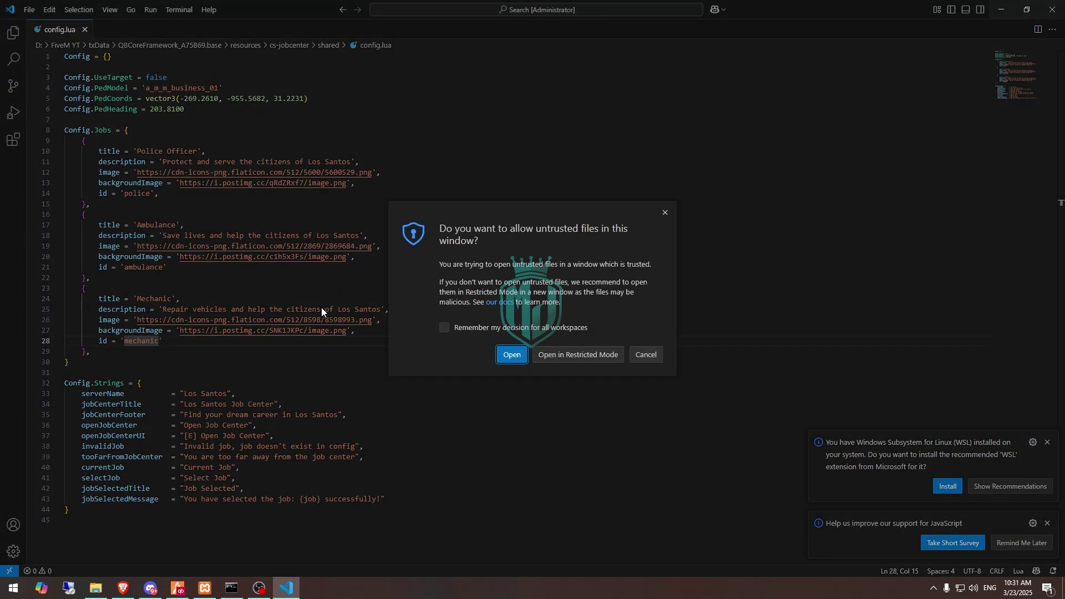
{"action": "left_click", "coordinate": [510, 355]}
Add an 'ensure cs-jobcenter' line below ensure lc_fuel.
{"action": "scroll", "coordinate": [166, 303], "scroll_direction": "down", "scroll_amount": 10}
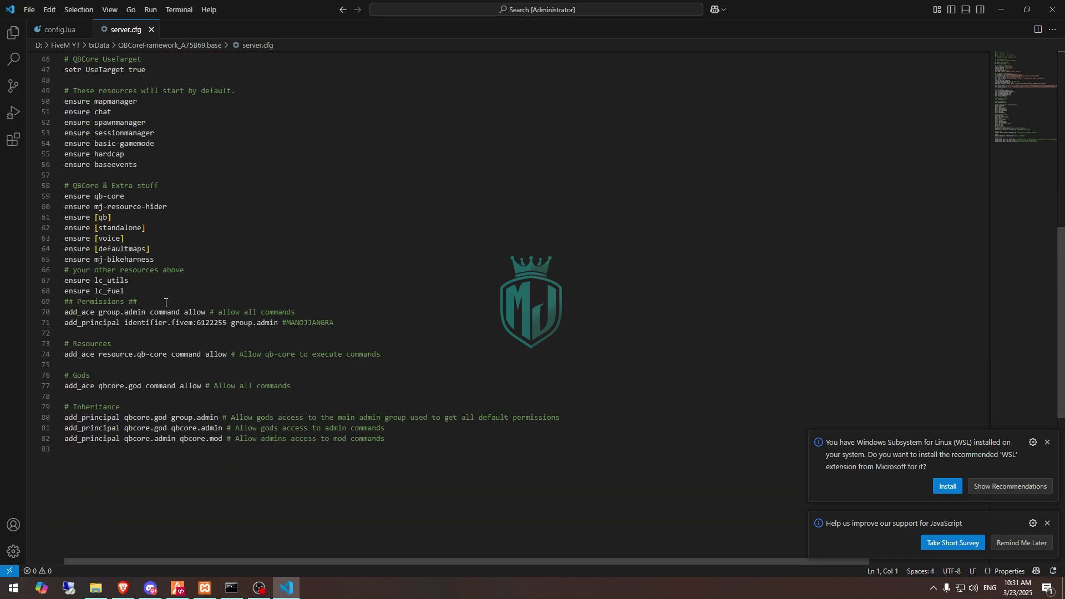
{"action": "key", "text": "Return"}
{"action": "type", "text": "ensure"}
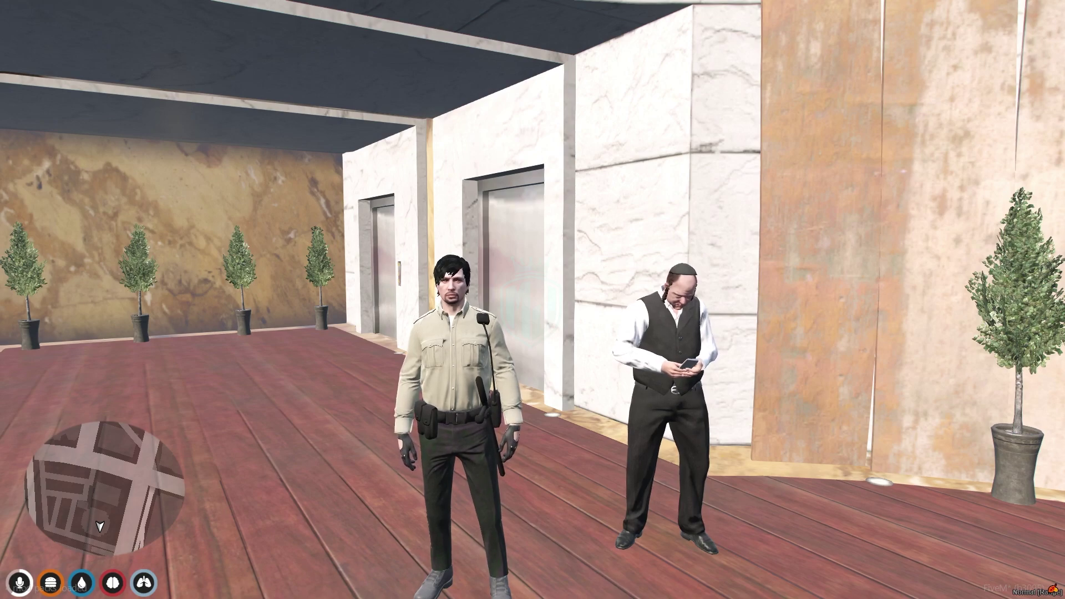
Restart the server from the in-game txAdmin menu.
{"action": "key", "text": "F1"}
{"action": "key", "text": "Right"}
{"action": "key", "text": "Right"}
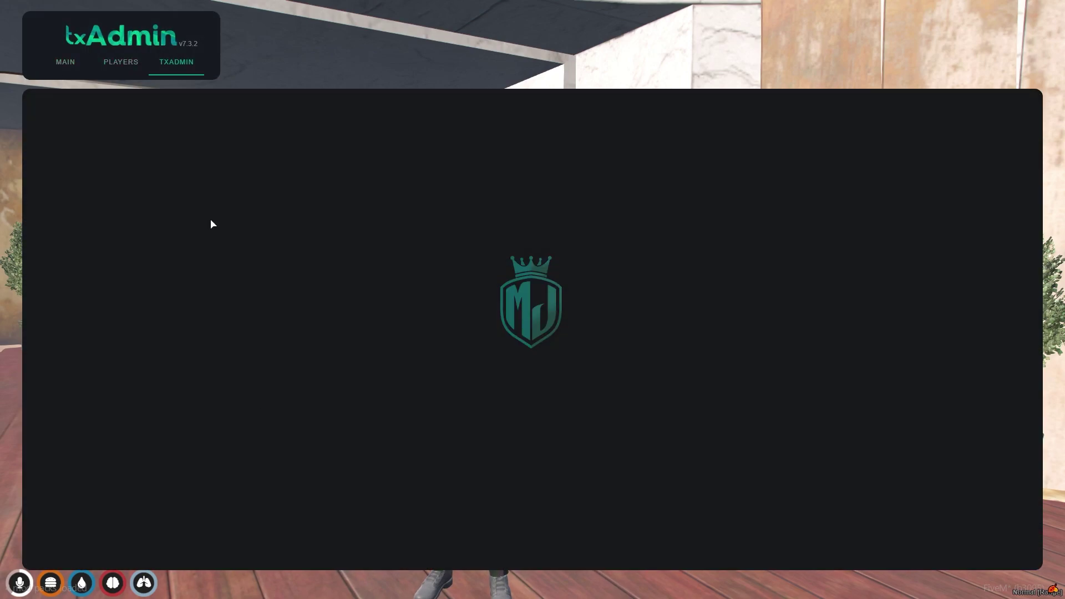
{"action": "left_click", "coordinate": [81, 313]}
{"action": "left_click", "coordinate": [624, 353]}
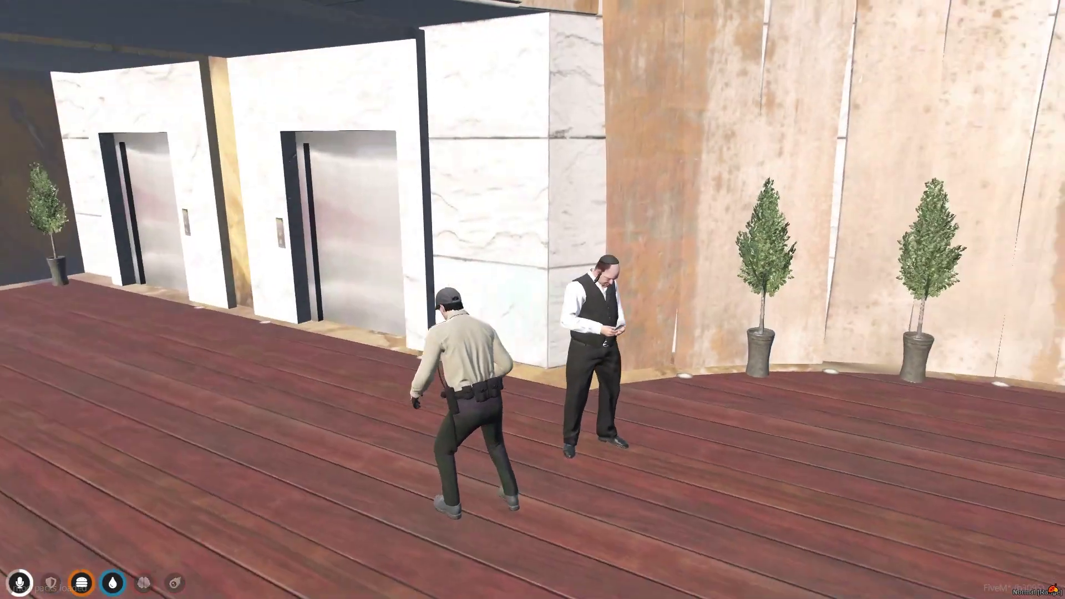
Walk to the job-center NPC and open the Los Santos Job Center.
{"action": "key", "text": "w"}
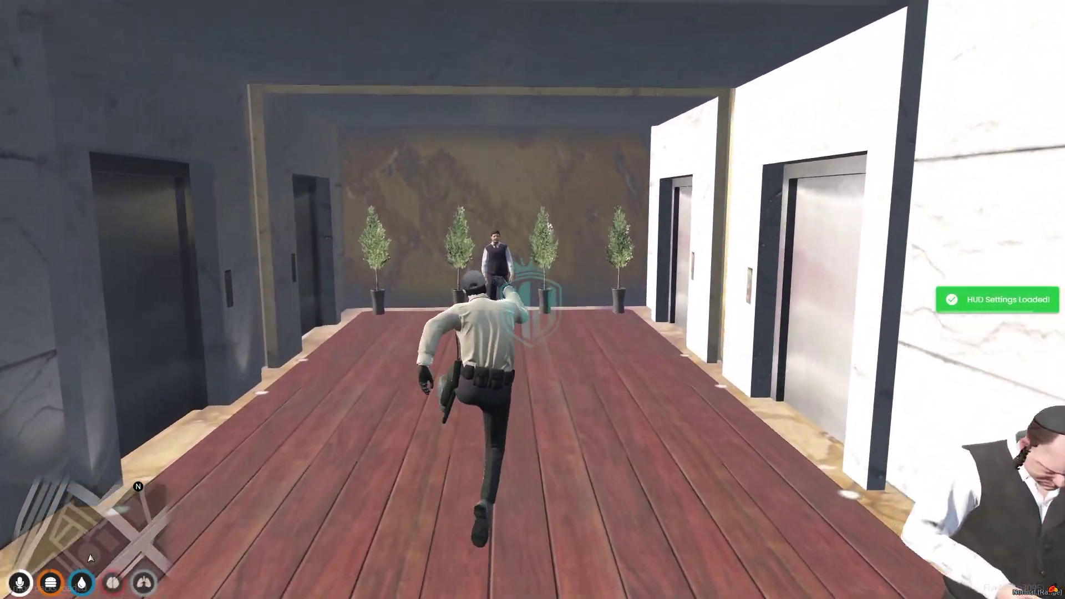
{"action": "key", "text": "w"}
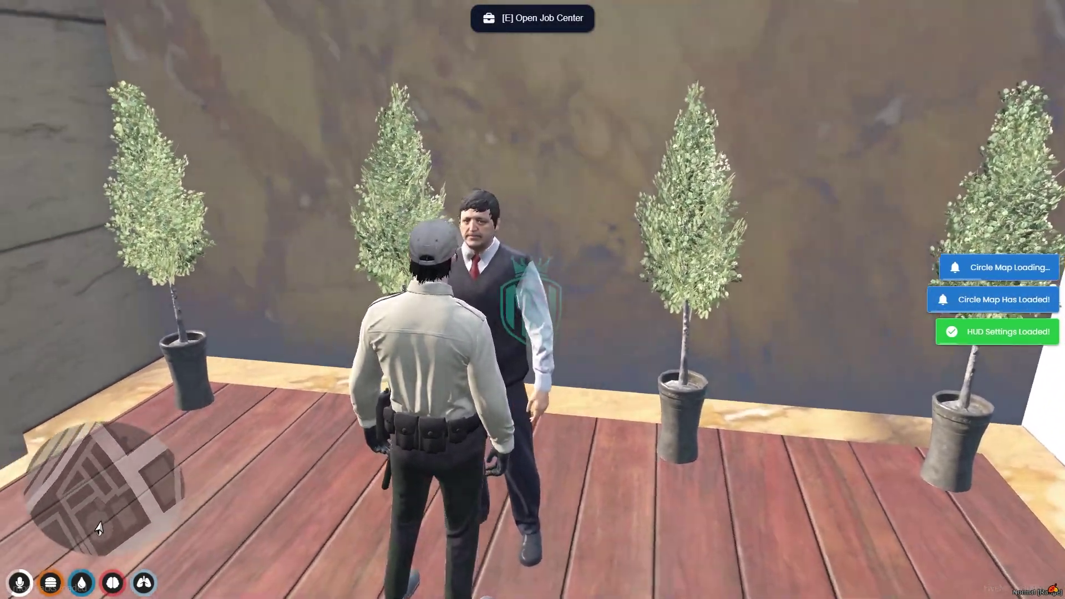
{"action": "key", "text": "alt"}
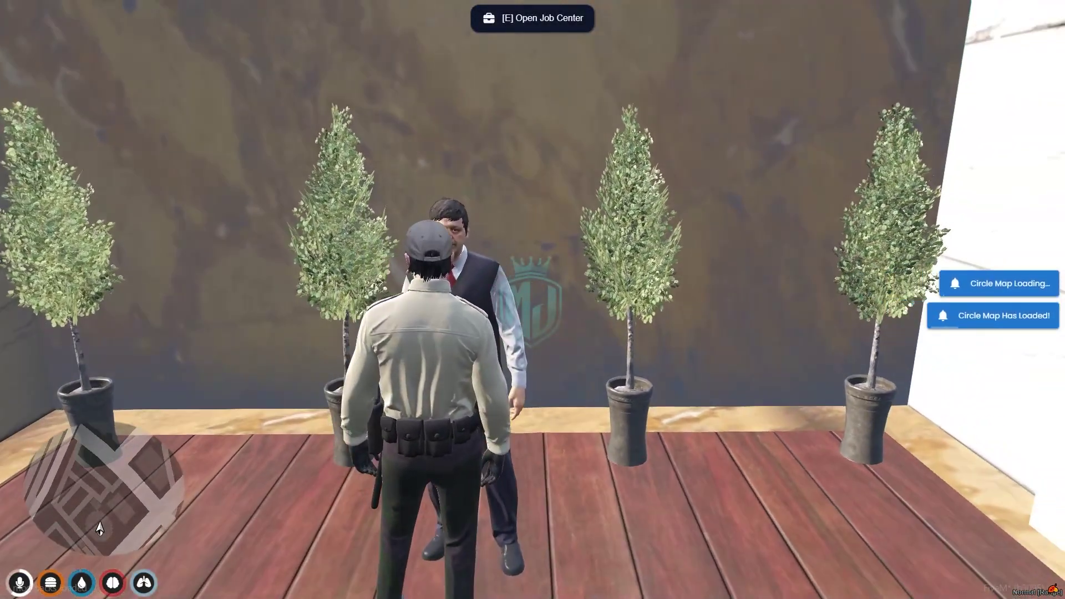
{"action": "key", "text": "e"}
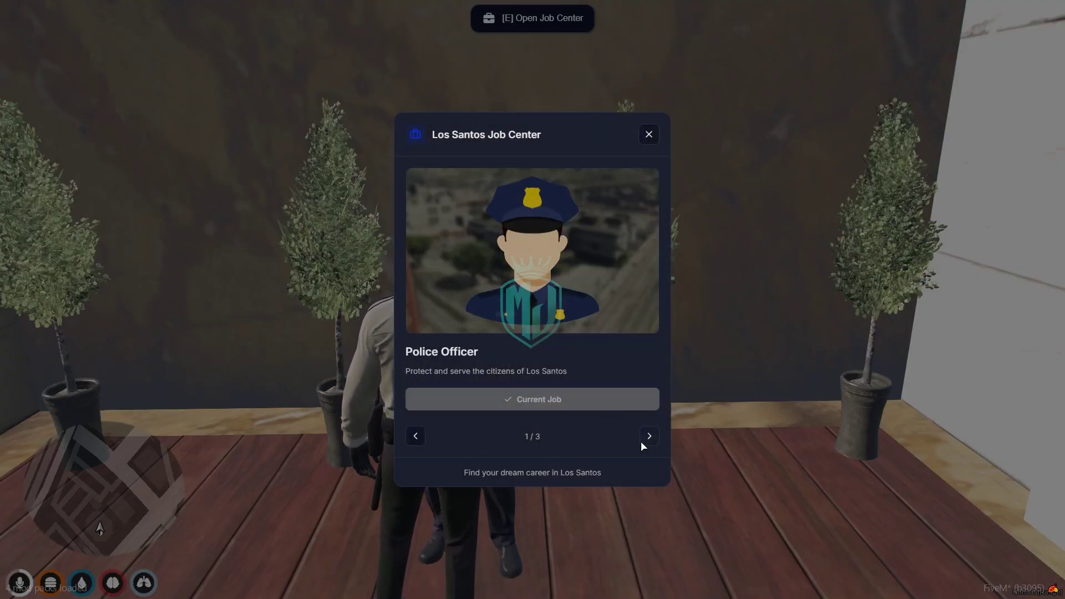
Browse the jobs, take Ambulance, and confirm it with /job in chat.
{"action": "left_click", "coordinate": [647, 438]}
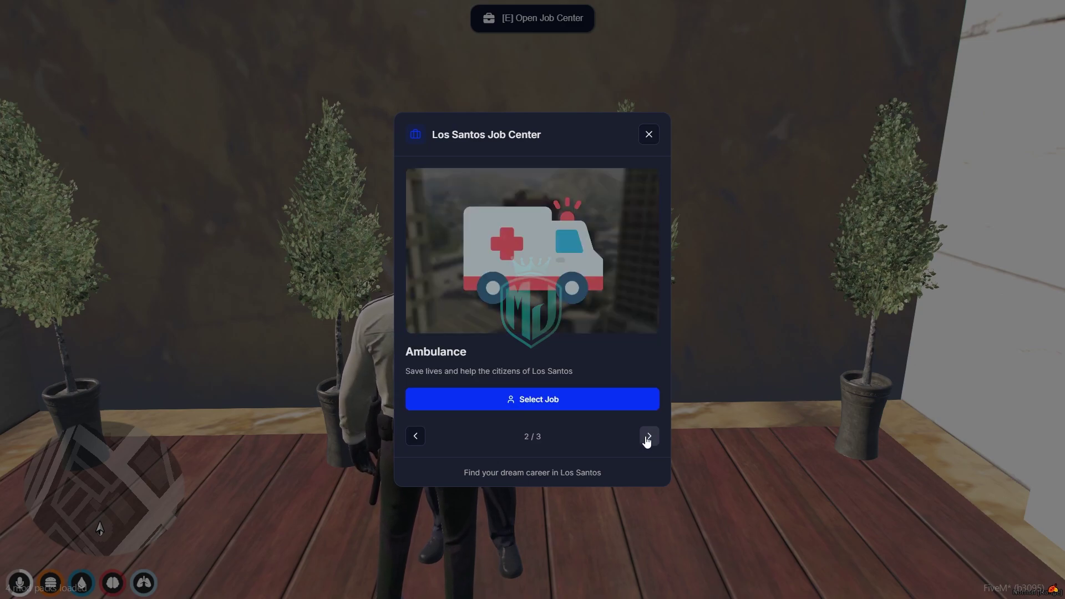
{"action": "left_click", "coordinate": [647, 439]}
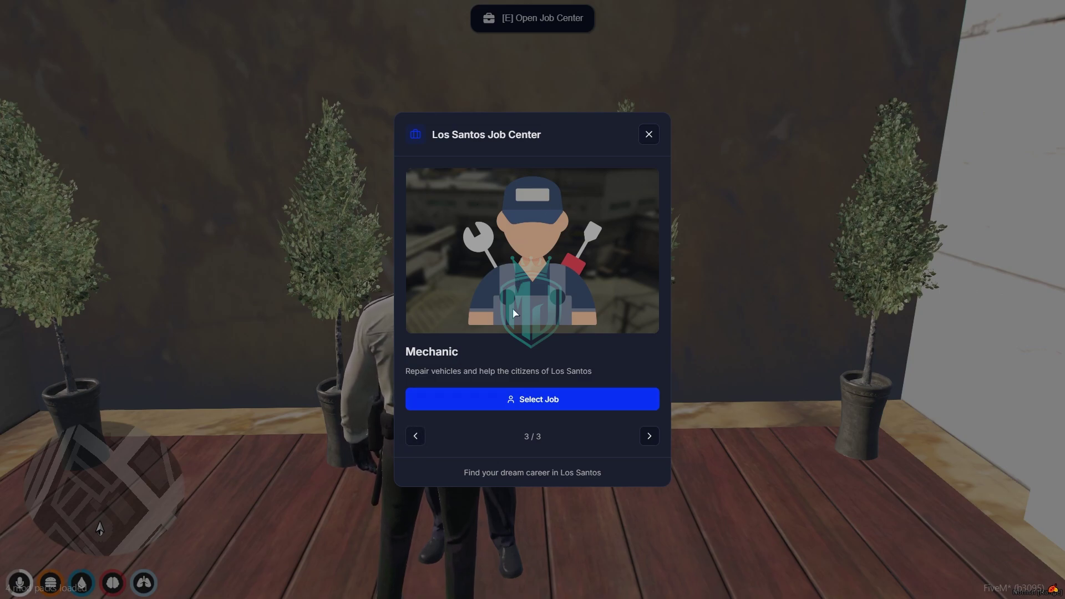
{"action": "left_click", "coordinate": [422, 436]}
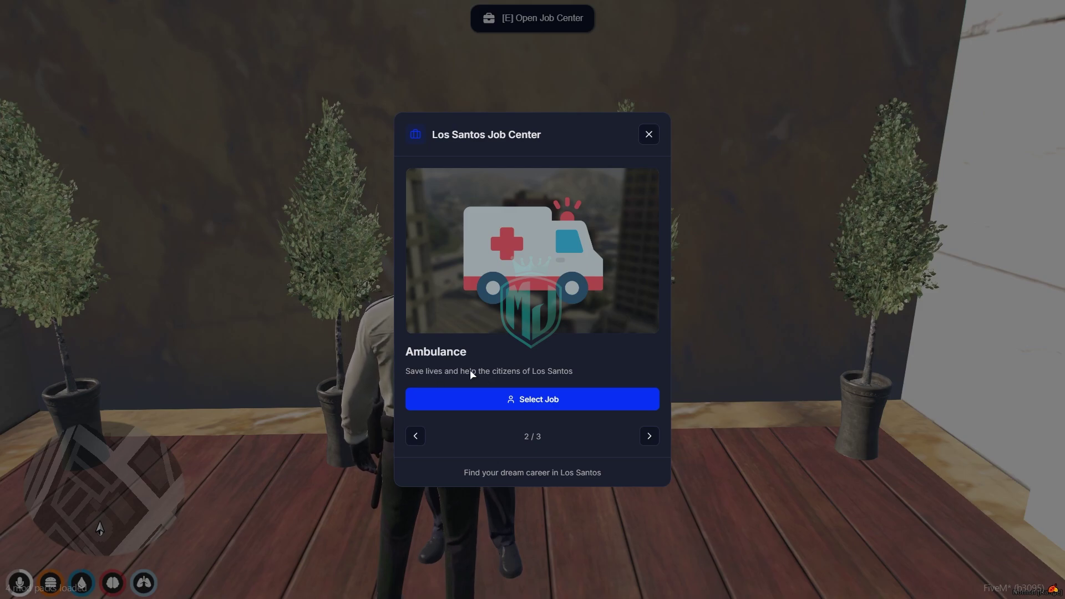
{"action": "left_click", "coordinate": [417, 437]}
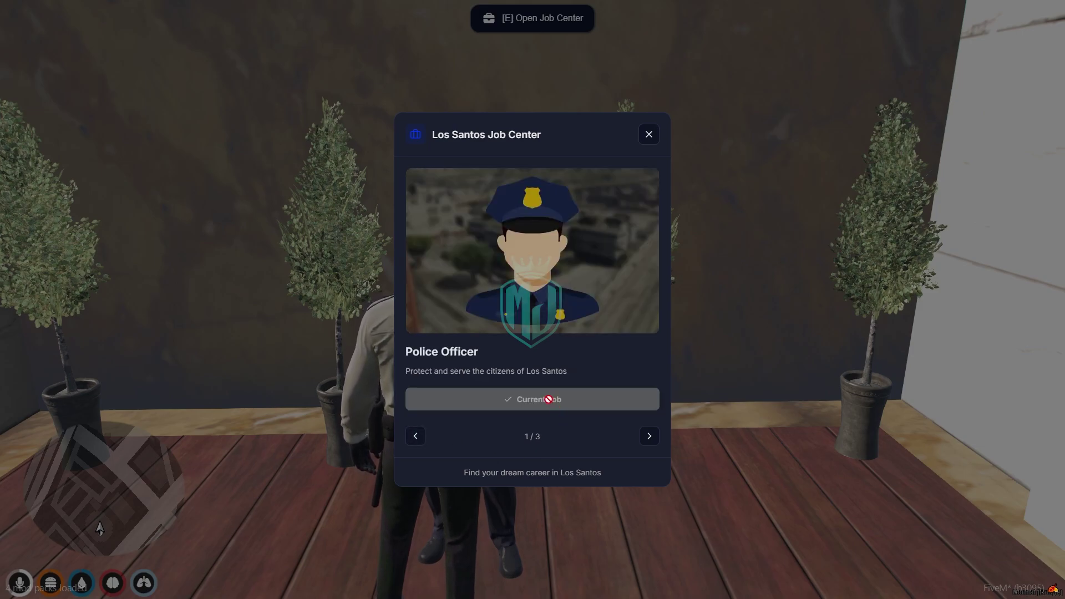
{"action": "left_click", "coordinate": [649, 436]}
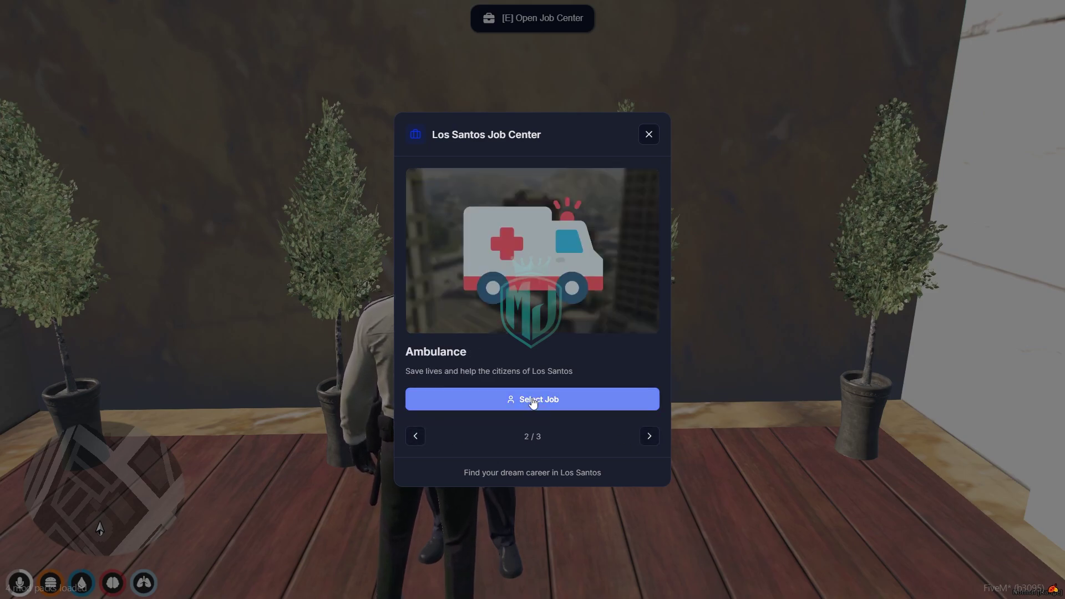
{"action": "left_click", "coordinate": [533, 400]}
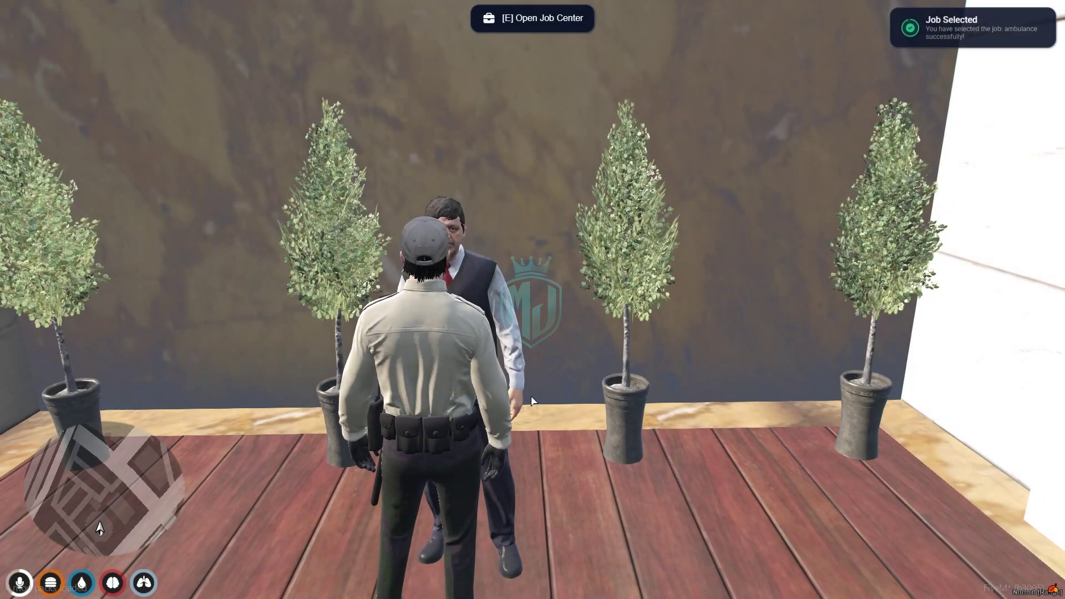
{"action": "type", "text": "t/job"}
{"action": "key", "text": "Return"}
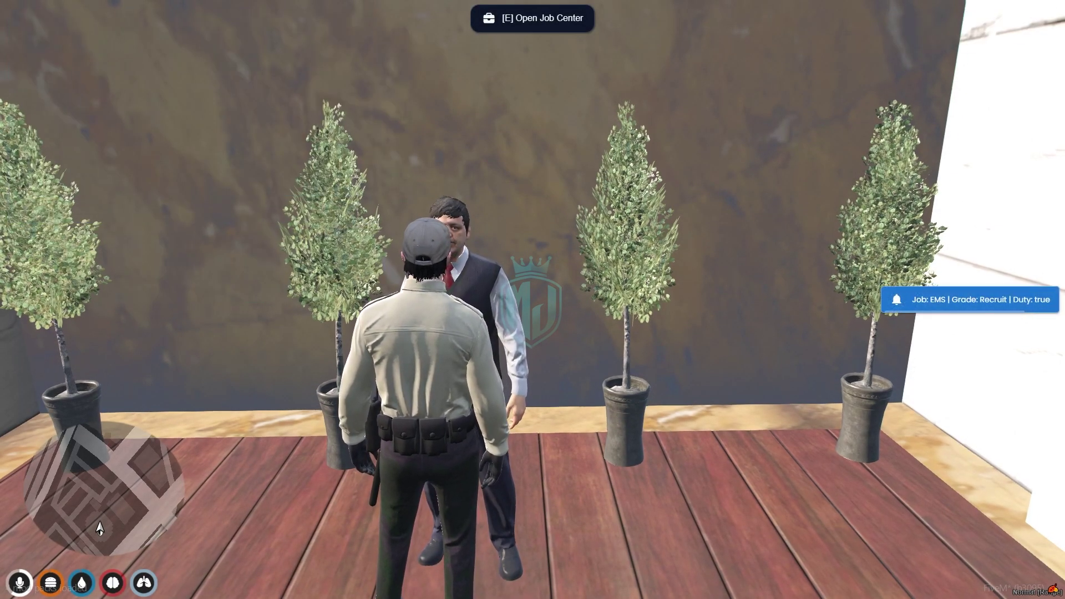
Take the Mechanic job at the Job Center and confirm it with /job.
{"action": "key", "text": "e"}
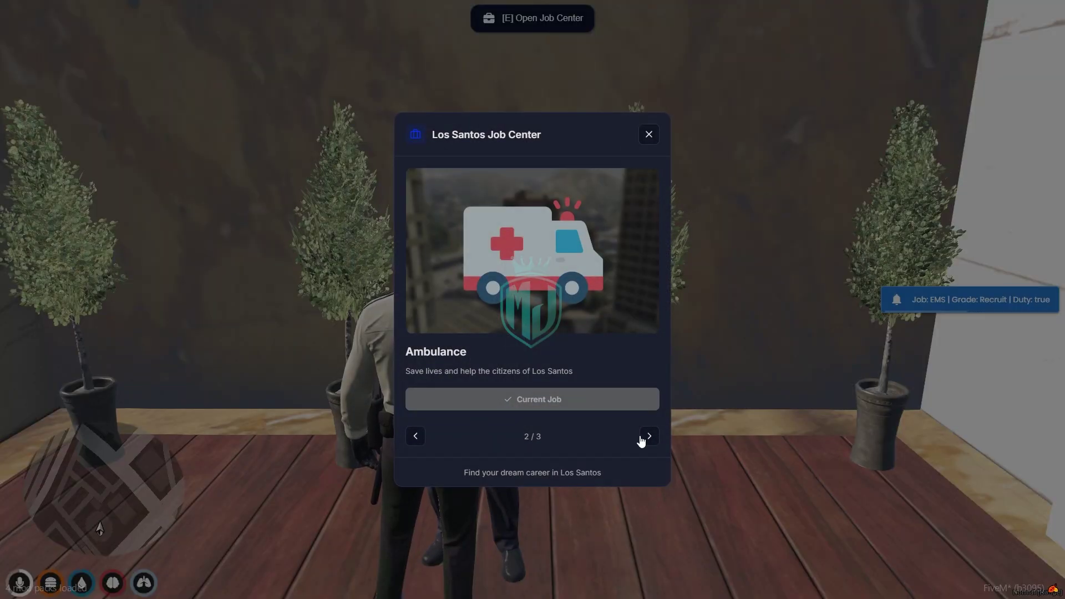
{"action": "left_click", "coordinate": [648, 437]}
{"action": "left_click", "coordinate": [554, 405]}
{"action": "type", "text": "t"}
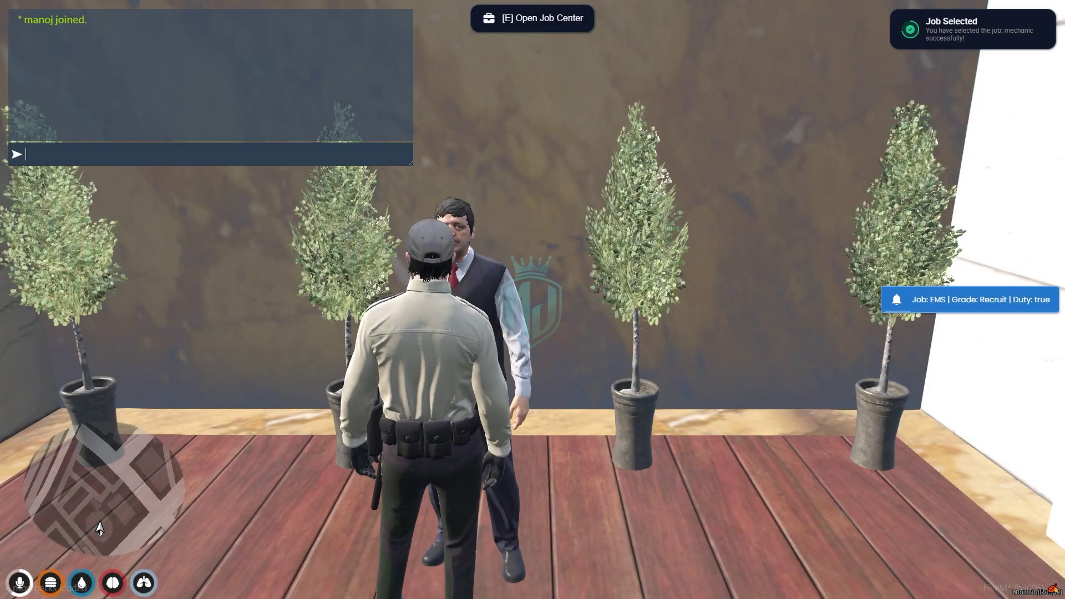
{"action": "type", "text": "/job"}
{"action": "key", "text": "Return"}
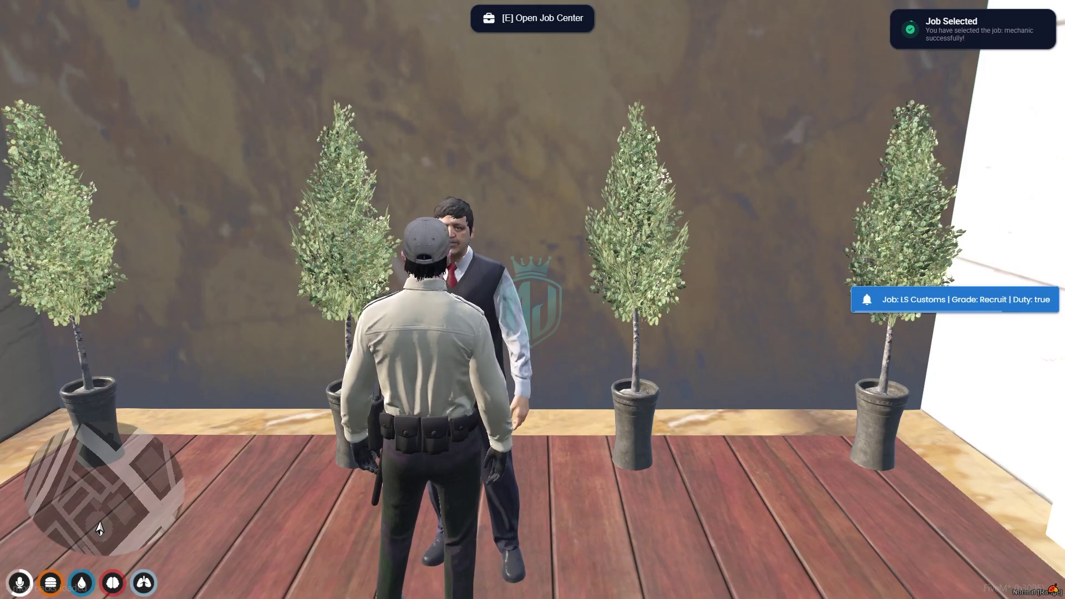
Take the Police Officer job again and walk away from the clerk.
{"action": "key", "text": "e"}
{"action": "left_click", "coordinate": [416, 436]}
{"action": "left_click", "coordinate": [415, 436]}
{"action": "left_click", "coordinate": [416, 436]}
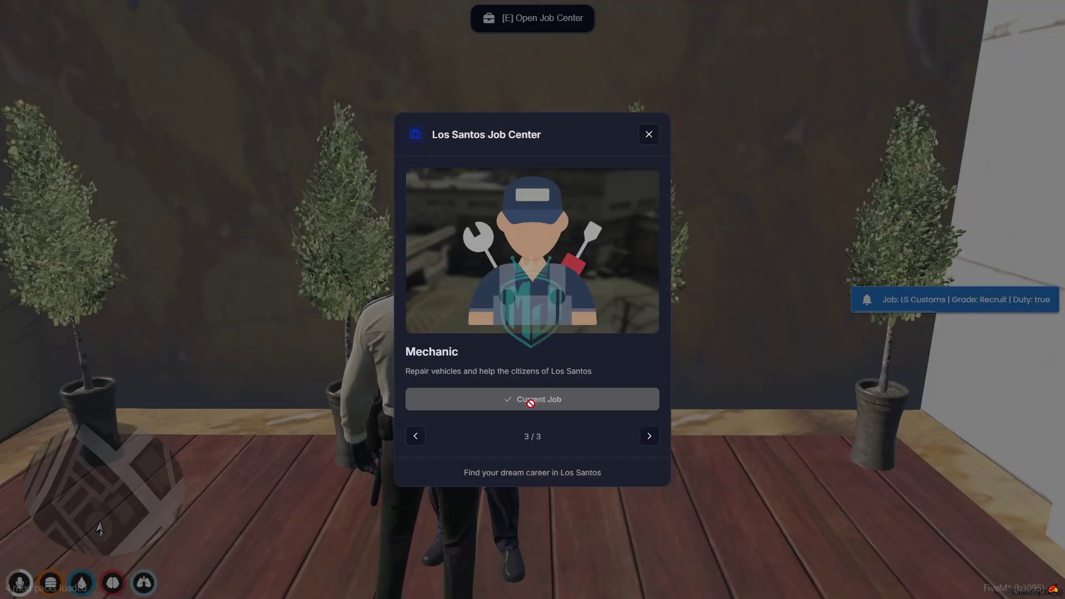
{"action": "left_click", "coordinate": [649, 436]}
{"action": "left_click", "coordinate": [533, 400]}
{"action": "key", "text": "t"}
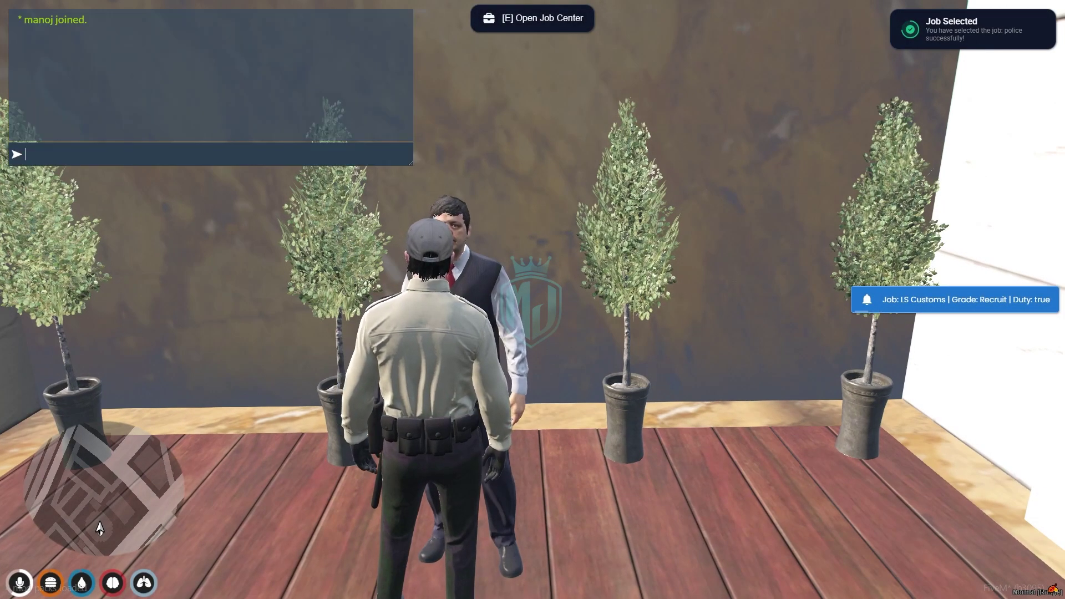
{"action": "key", "text": "Escape"}
{"action": "key", "text": "s"}
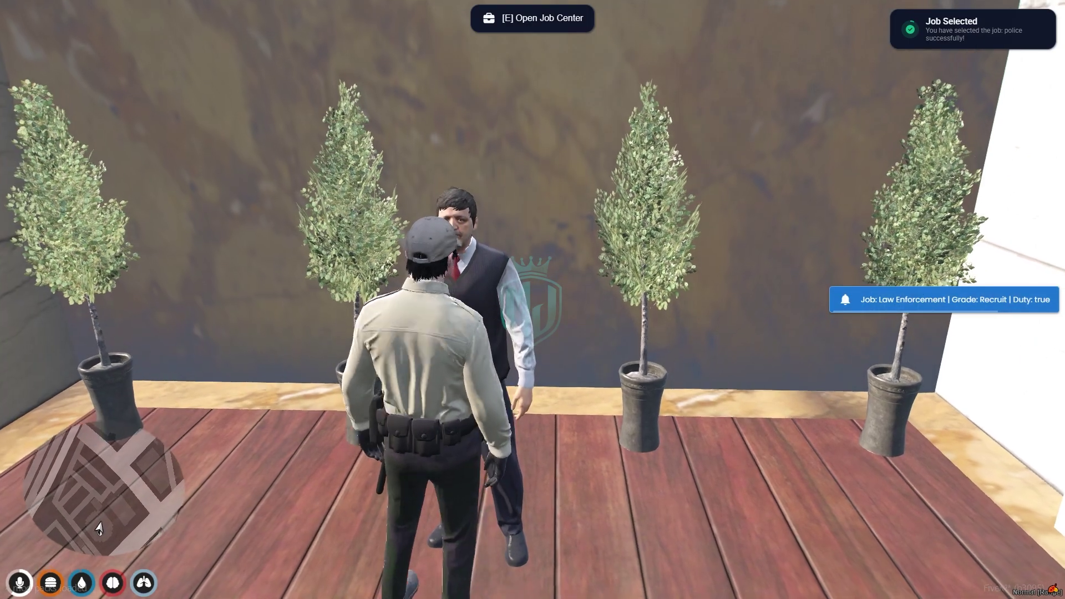
{"action": "key", "text": "s"}
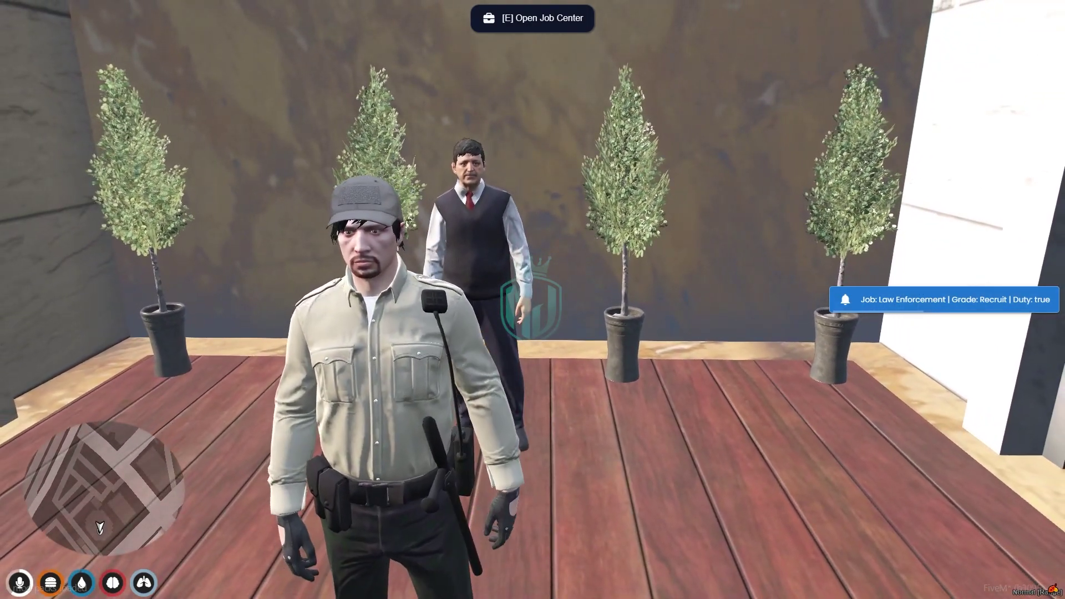
{"action": "key", "text": "super"}
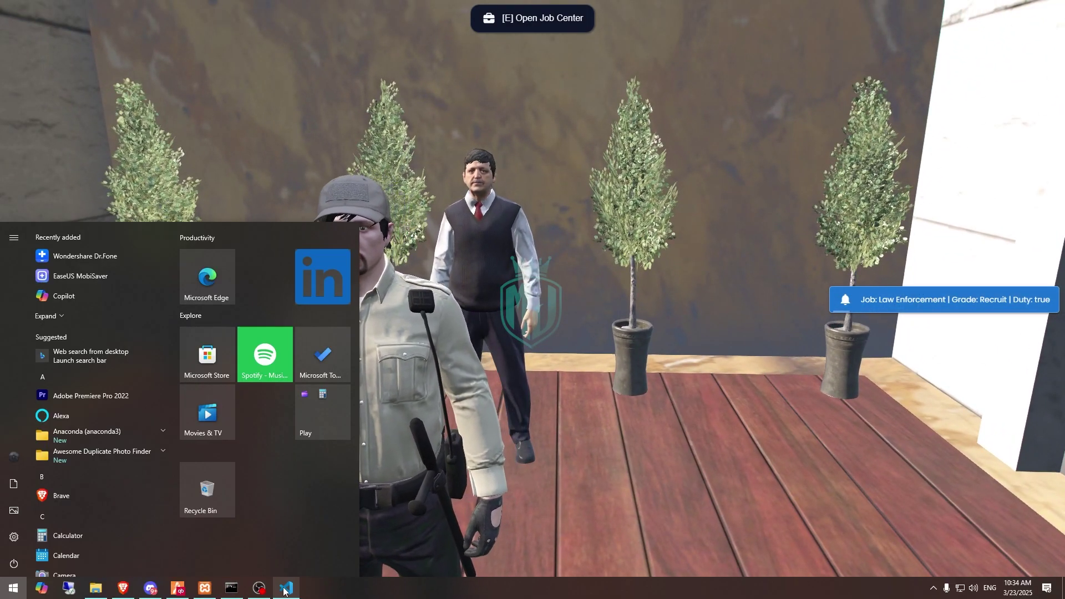
Duplicate the Mechanic job block in config.lua directly below the original.
{"action": "left_click", "coordinate": [286, 588]}
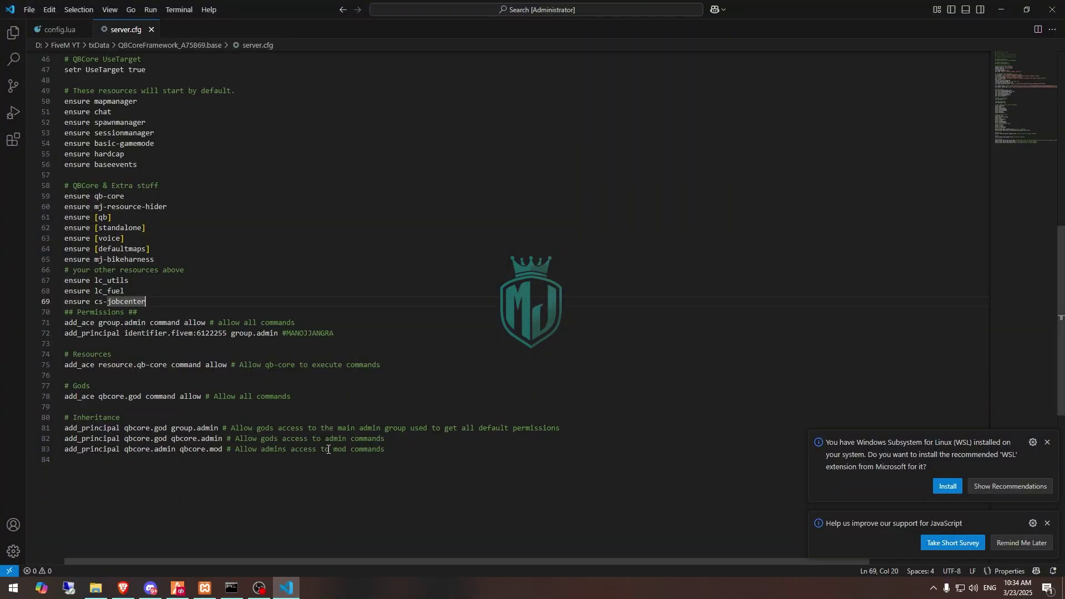
{"action": "left_click", "coordinate": [55, 29]}
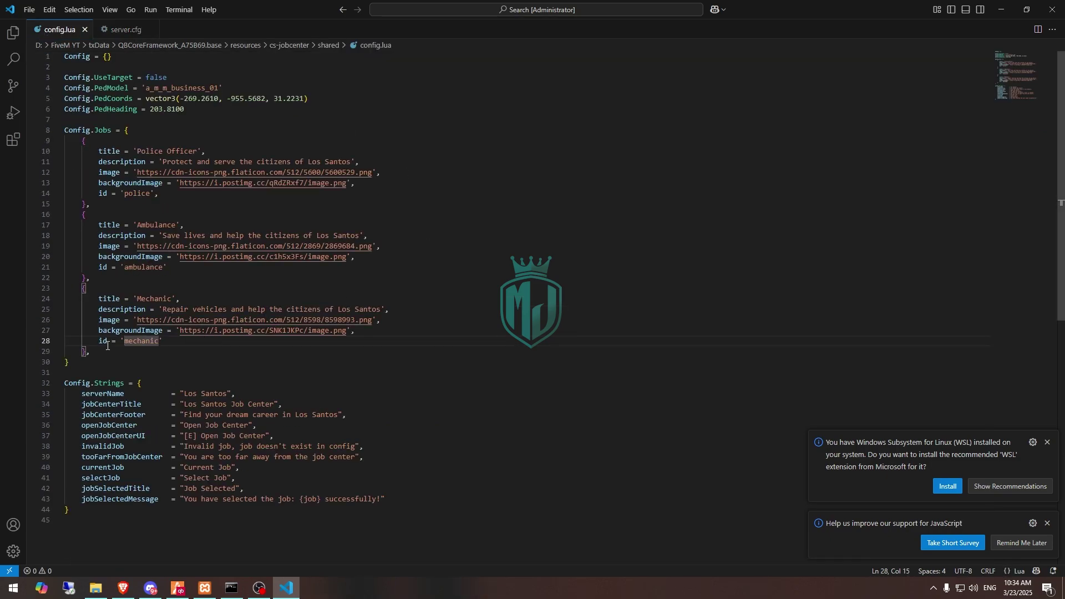
{"action": "left_click_drag", "start_coordinate": [107, 350], "coordinate": [83, 289]}
{"action": "key", "text": "ctrl+c"}
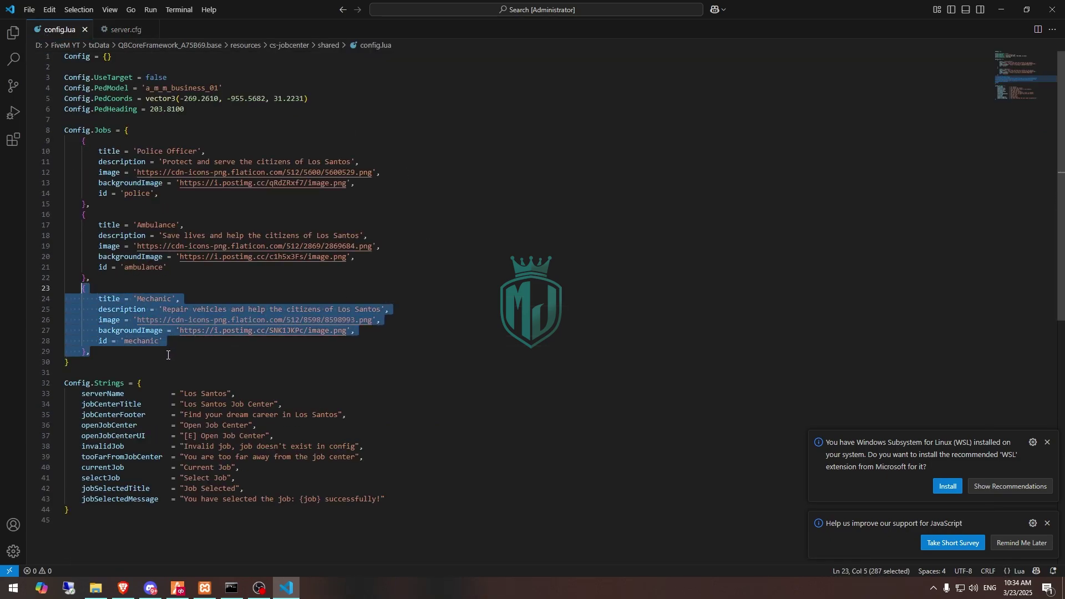
{"action": "left_click", "coordinate": [126, 353]}
{"action": "key", "text": "Return"}
{"action": "key", "text": "ctrl+v"}
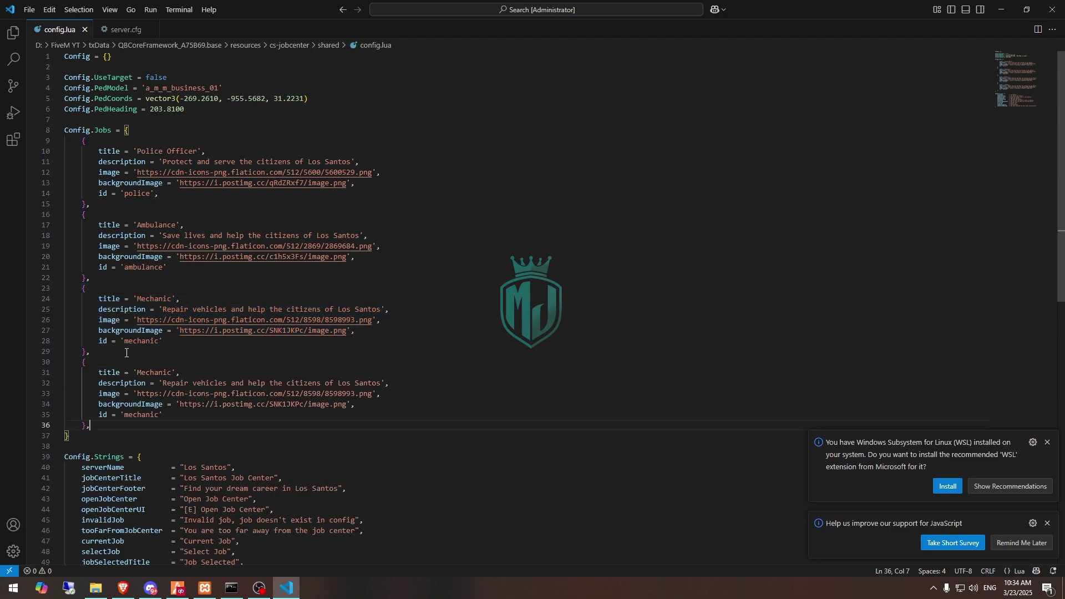
Change the copy's title to cardealer and its description to begin 'Premium Vehicles for'.
{"action": "double_click", "coordinate": [147, 375]}
{"action": "type", "text": "cardealer"}
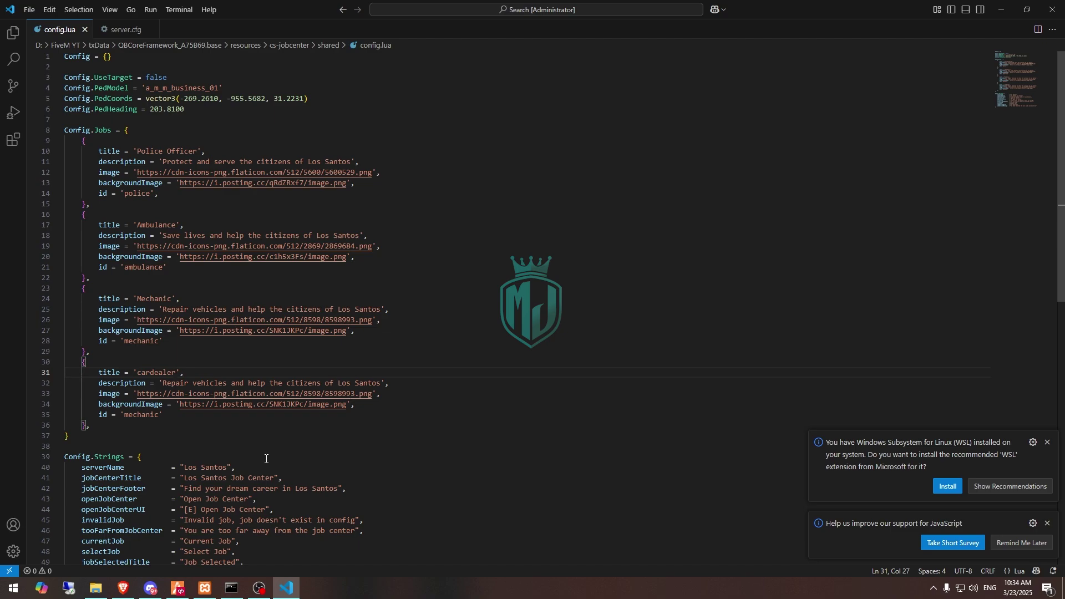
{"action": "left_click_drag", "start_coordinate": [163, 383], "coordinate": [239, 388]}
{"action": "key", "text": "ctrl+shift+Right"}
{"action": "key", "text": "ctrl+shift+Right"}
{"action": "type", "text": "Premium Vehicles for"}
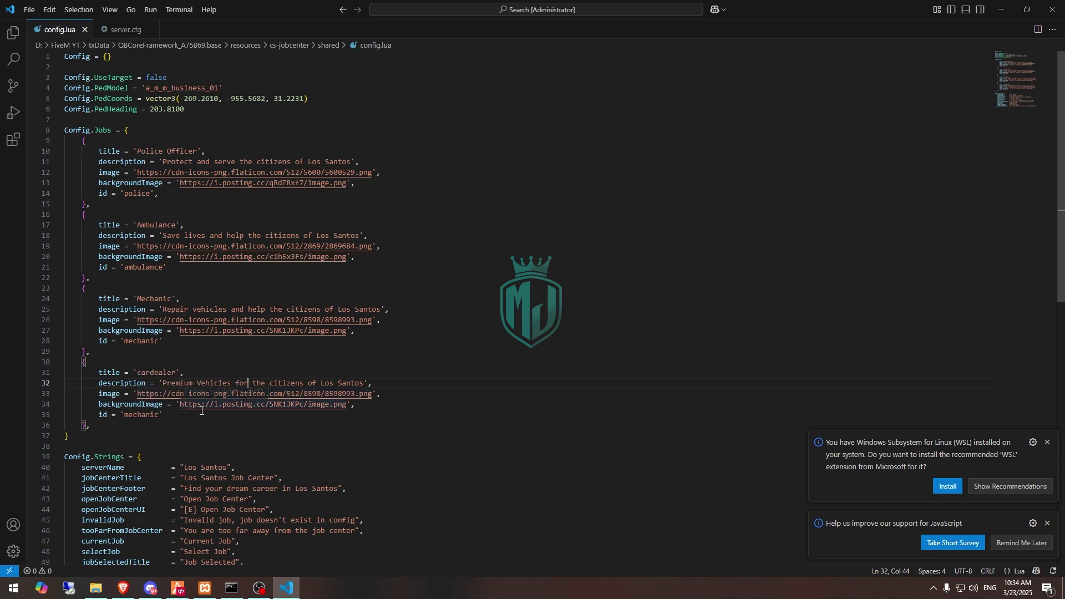
Set the copy's id to cardealer and capitalize the title to Cardealer.
{"action": "double_click", "coordinate": [143, 416]}
{"action": "type", "text": "cardealer"}
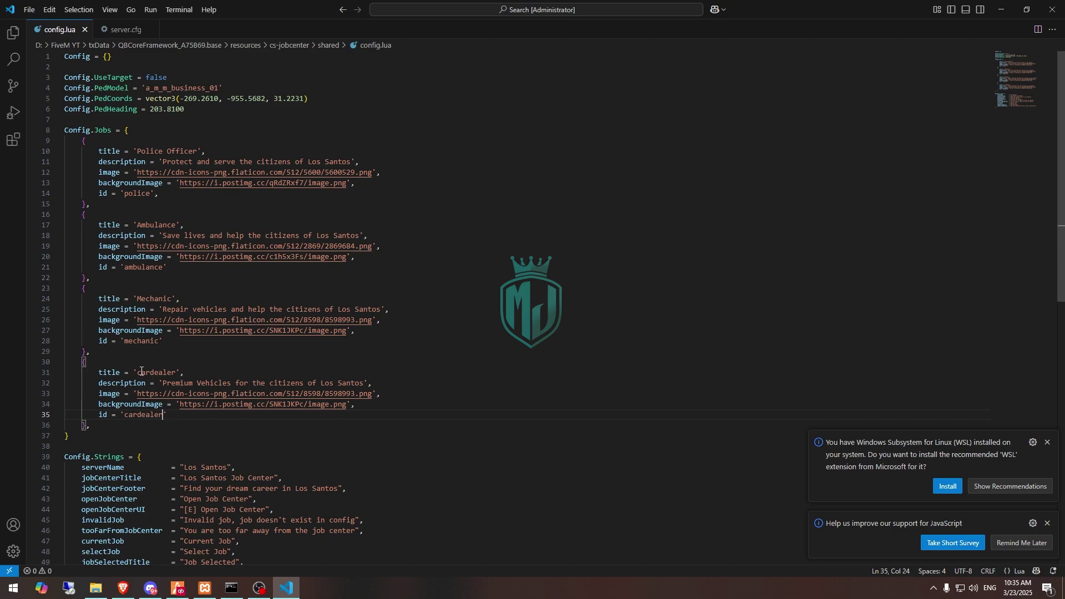
{"action": "left_click_drag", "start_coordinate": [142, 371], "coordinate": [137, 370]}
{"action": "type", "text": "C"}
{"action": "left_click", "coordinate": [123, 588]}
Replace the Cardealer backgroundImage URL with the copied gta5-mods PDM dealership image link.
{"action": "left_click", "coordinate": [279, 13]}
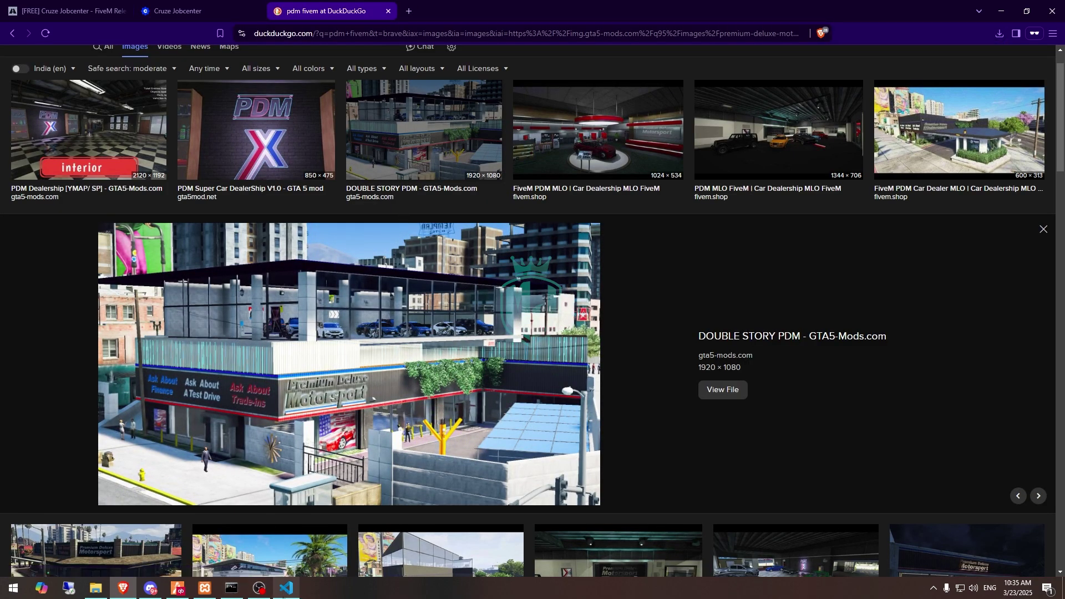
{"action": "key", "text": "alt+Tab"}
{"action": "left_click_drag", "start_coordinate": [177, 409], "coordinate": [273, 409]}
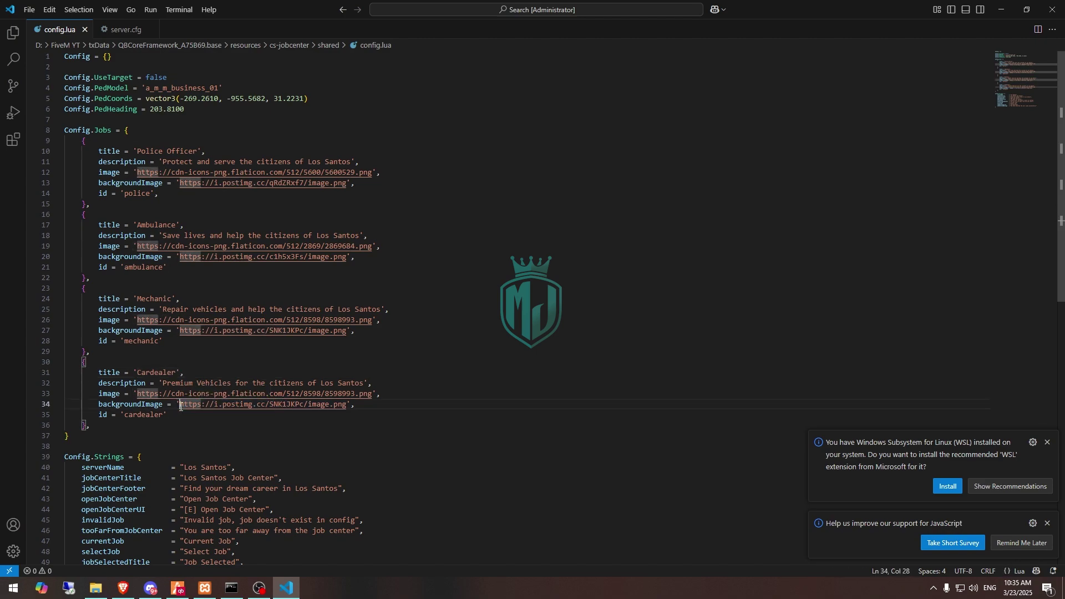
{"action": "left_click_drag", "start_coordinate": [182, 408], "coordinate": [312, 408]}
{"action": "key", "text": "ctrl+v"}
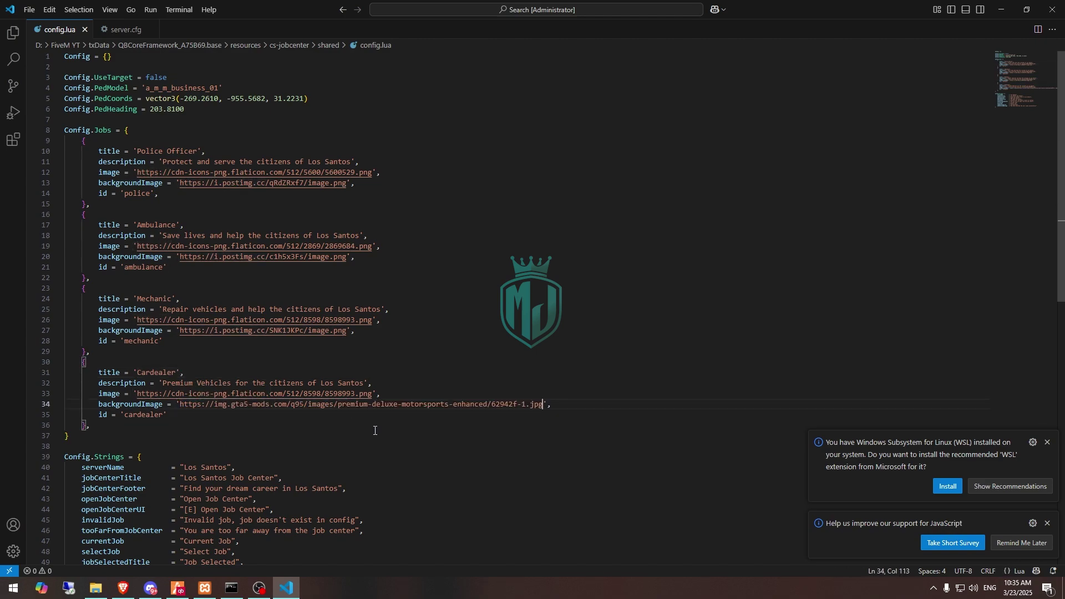
{"action": "key", "text": "alt+Tab"}
{"action": "left_click", "coordinate": [380, 35]}
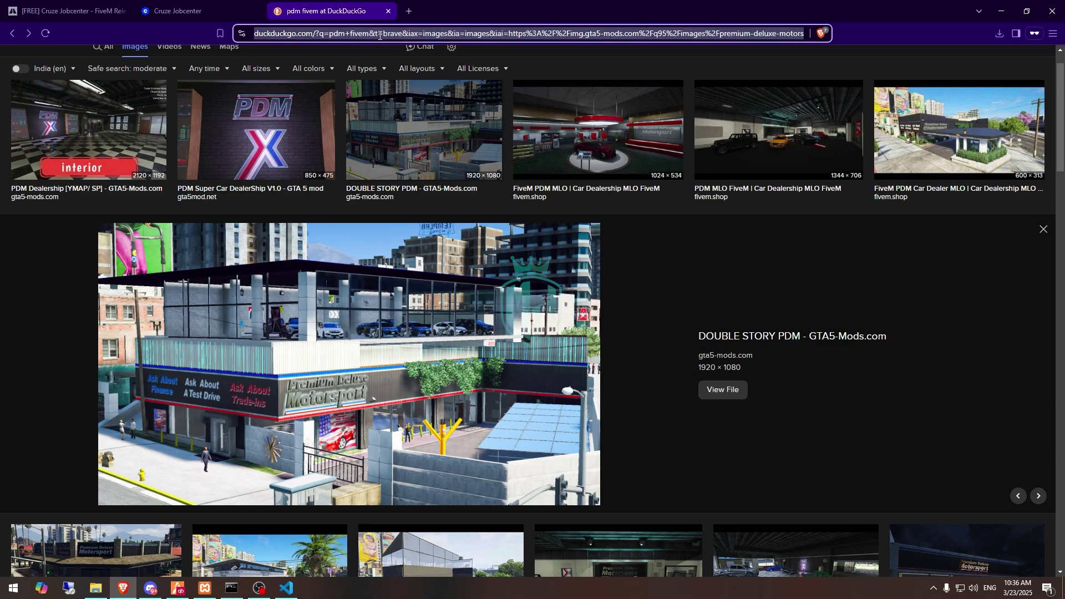
Search images for 'cardealer icon png' and copy the red-car handshake icon's image address.
{"action": "type", "text": "cardealer icon p"}
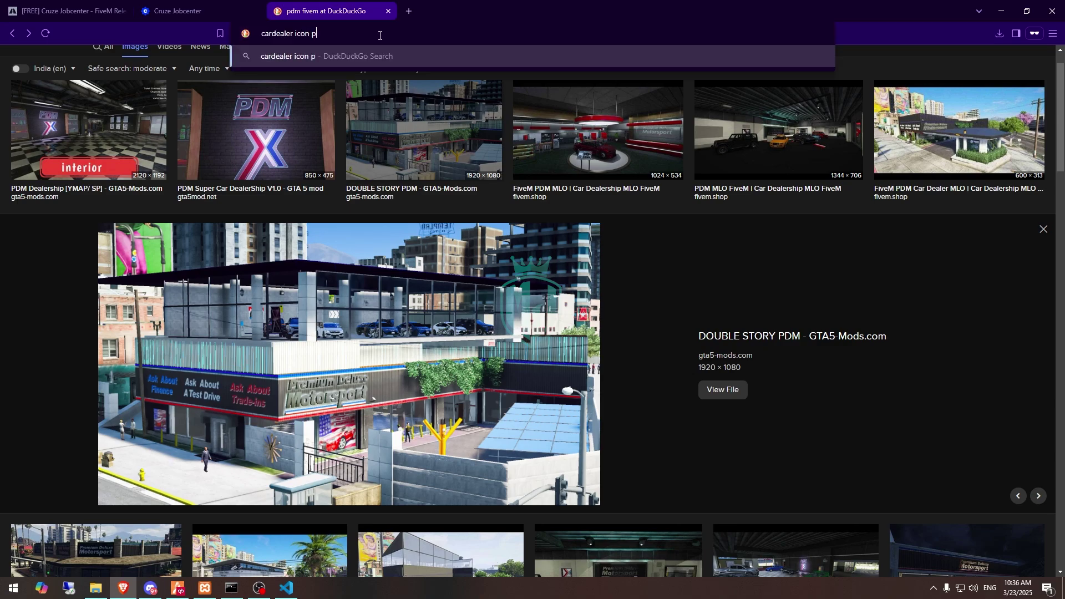
{"action": "type", "text": "ng"}
{"action": "key", "text": "Return"}
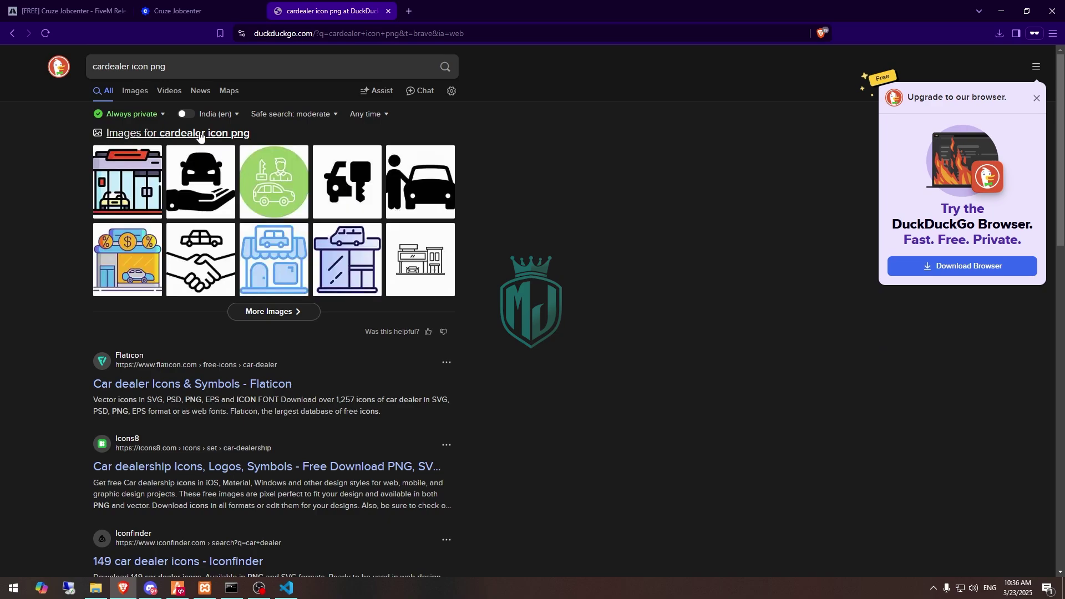
{"action": "left_click", "coordinate": [146, 93]}
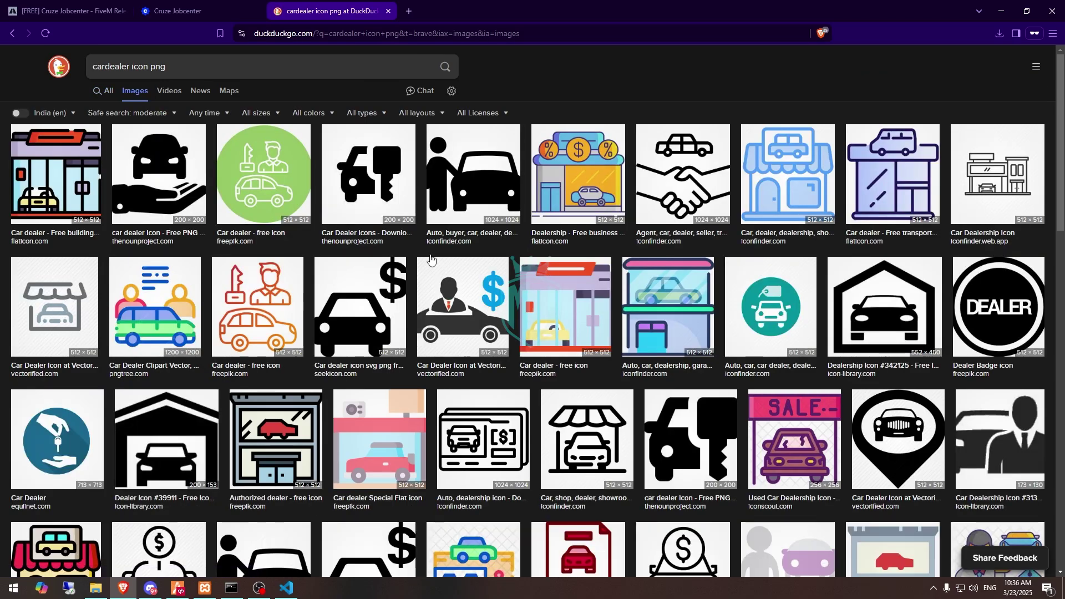
{"action": "scroll", "coordinate": [74, 444], "scroll_direction": "down", "scroll_amount": 7}
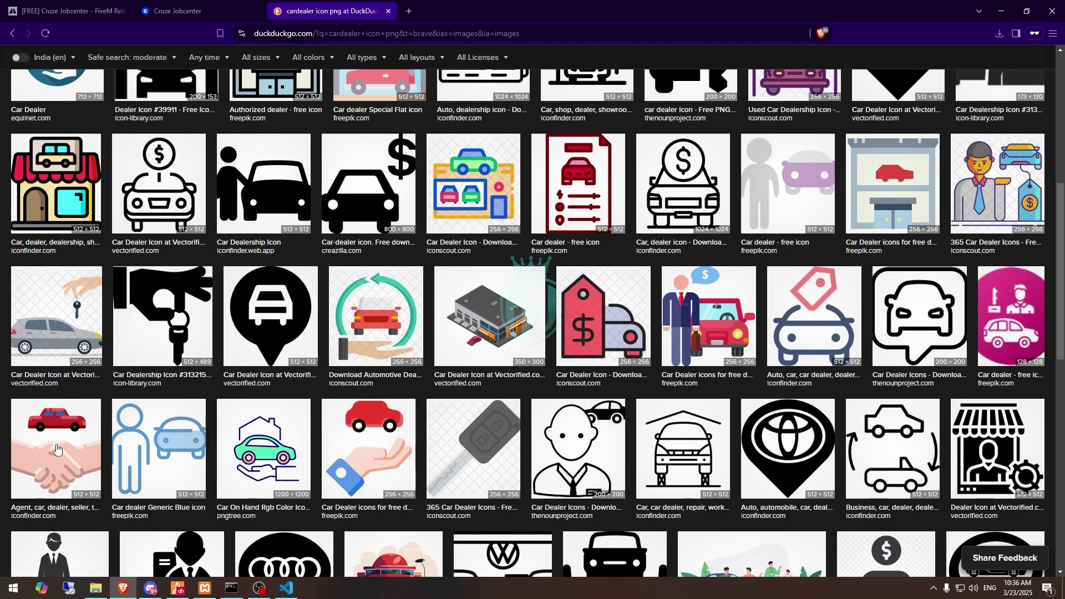
{"action": "scroll", "coordinate": [57, 449], "scroll_direction": "down", "scroll_amount": 4}
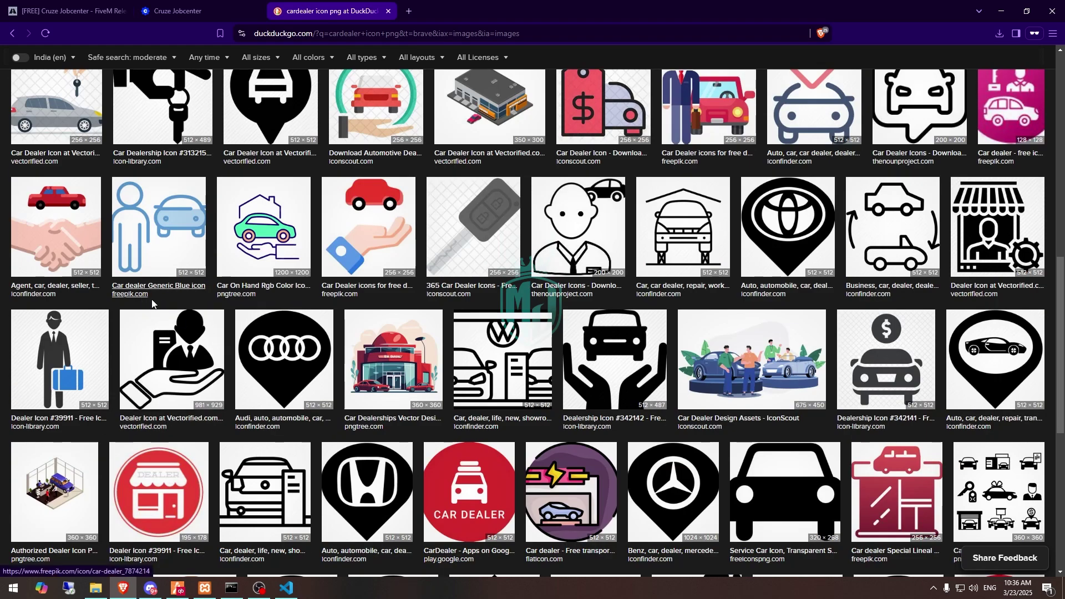
{"action": "scroll", "coordinate": [264, 377], "scroll_direction": "down", "scroll_amount": 4}
{"action": "scroll", "coordinate": [75, 324], "scroll_direction": "up", "scroll_amount": 5}
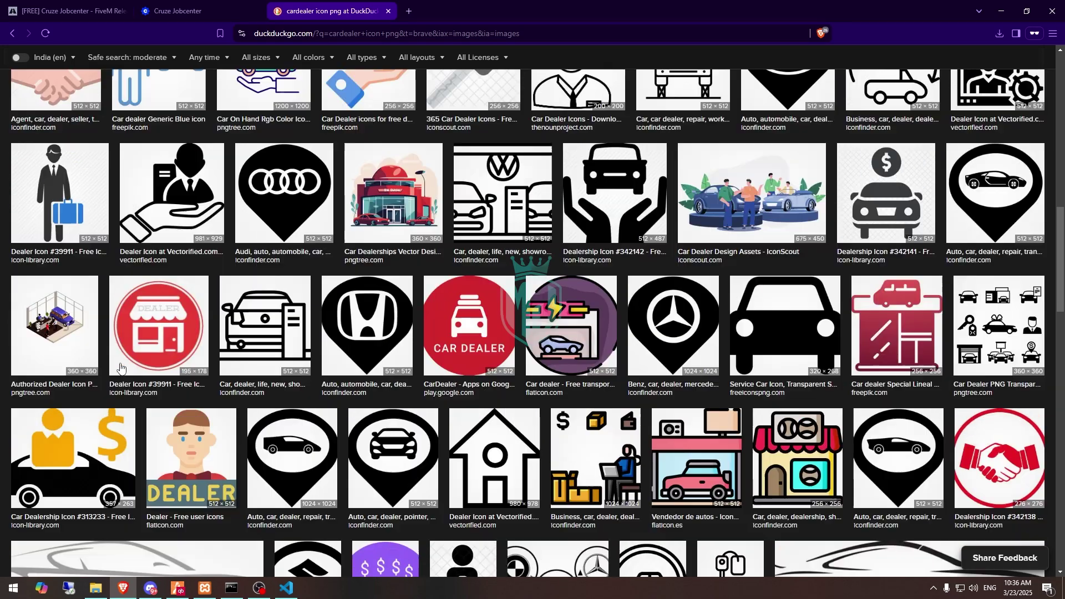
{"action": "left_click", "coordinate": [76, 324]}
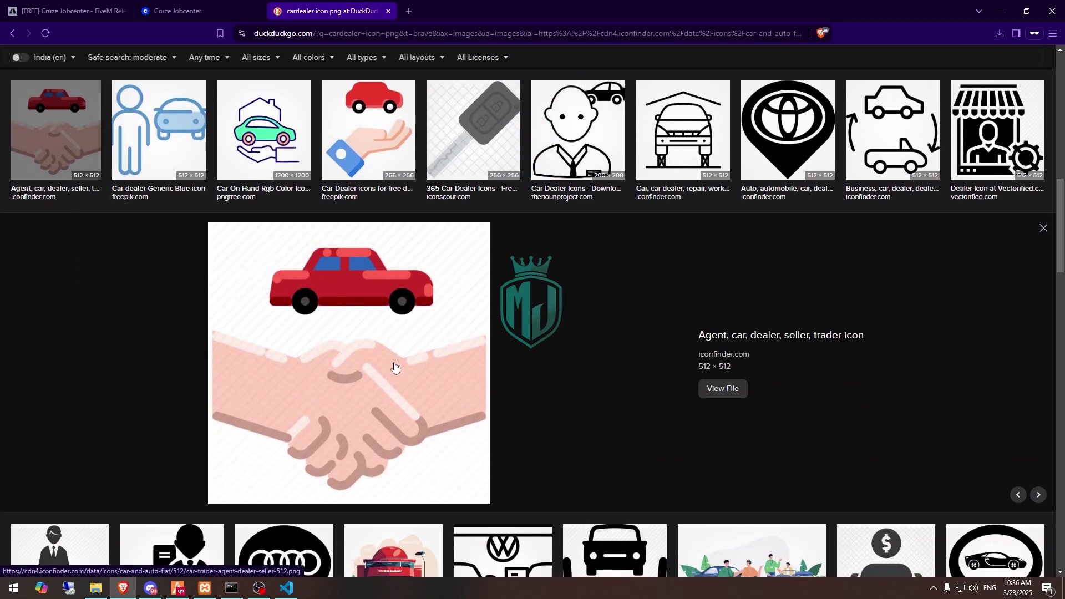
{"action": "right_click", "coordinate": [393, 366]}
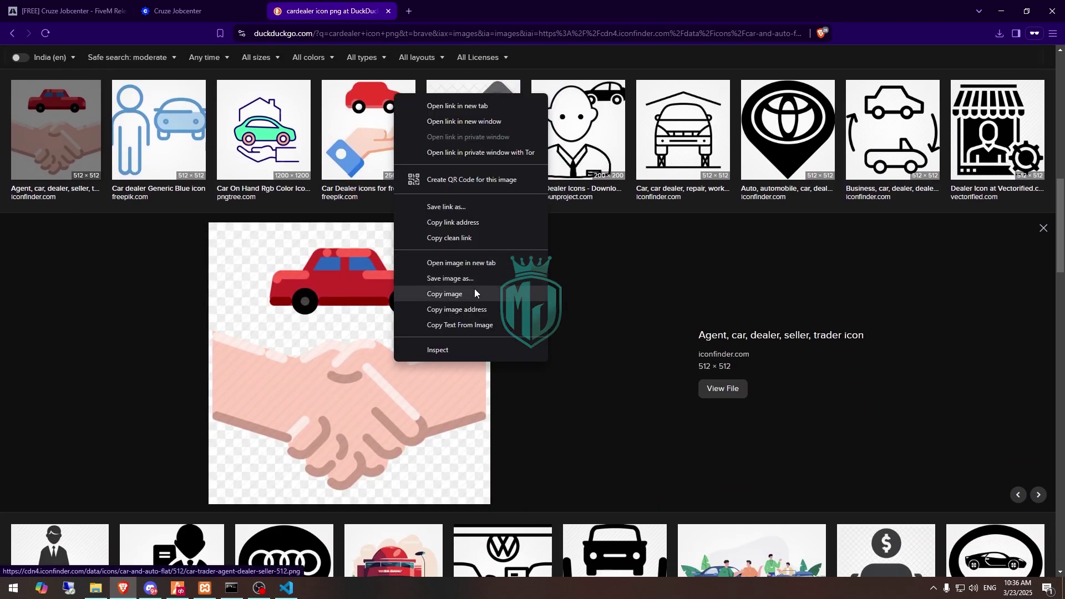
{"action": "left_click", "coordinate": [464, 223]}
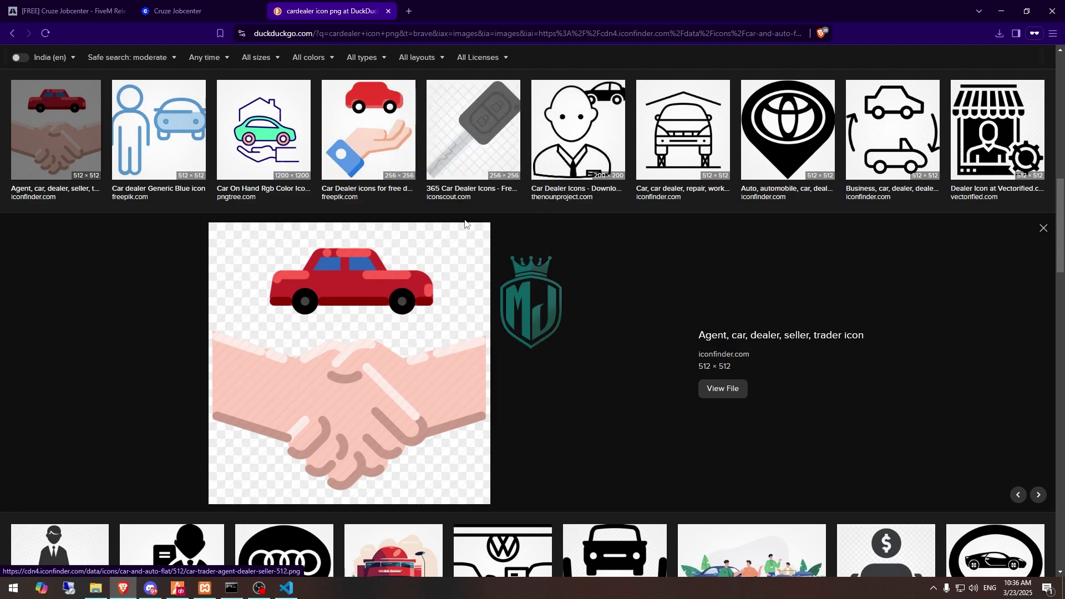
{"action": "left_click", "coordinate": [287, 588]}
Paste the iconfinder link as the Cardealer image and run refresh in the F8 console.
{"action": "key", "text": "ctrl+v"}
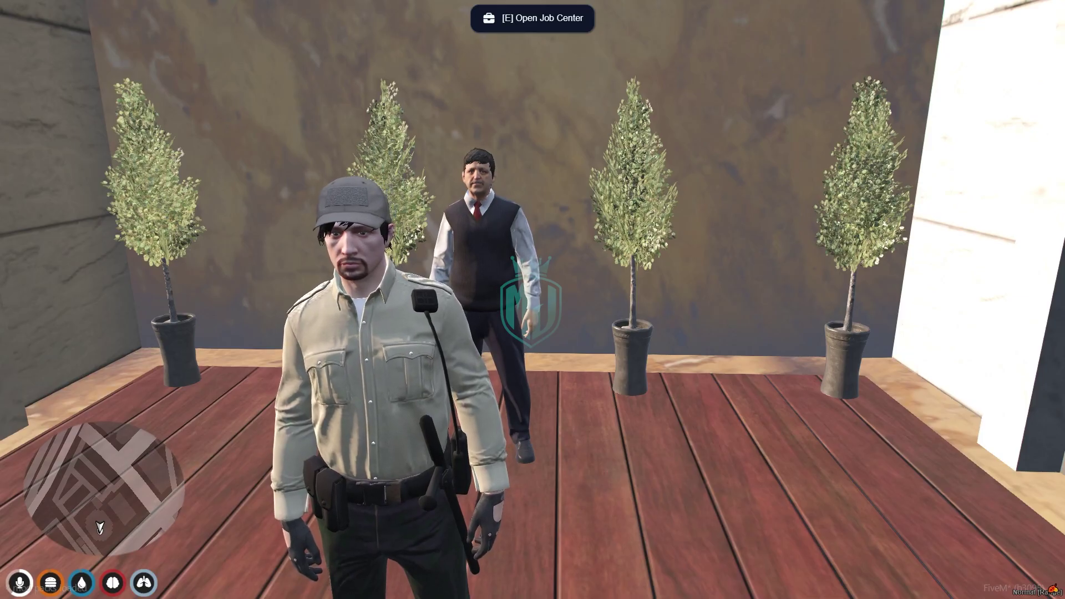
{"action": "key", "text": "F8"}
{"action": "type", "text": "refresh"}
{"action": "key", "text": "Return"}
Restart cs-jobcenter with 'ensure cs-jobcenter' and reopen the Los Santos Job Center.
{"action": "type", "text": "ensure cs-jobcenter"}
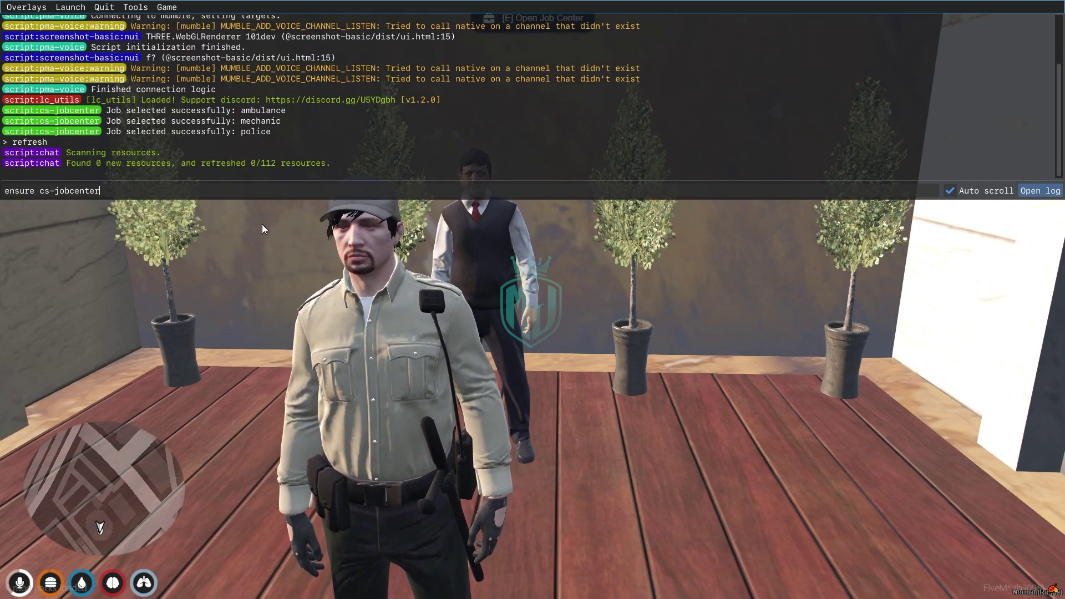
{"action": "key", "text": "Return"}
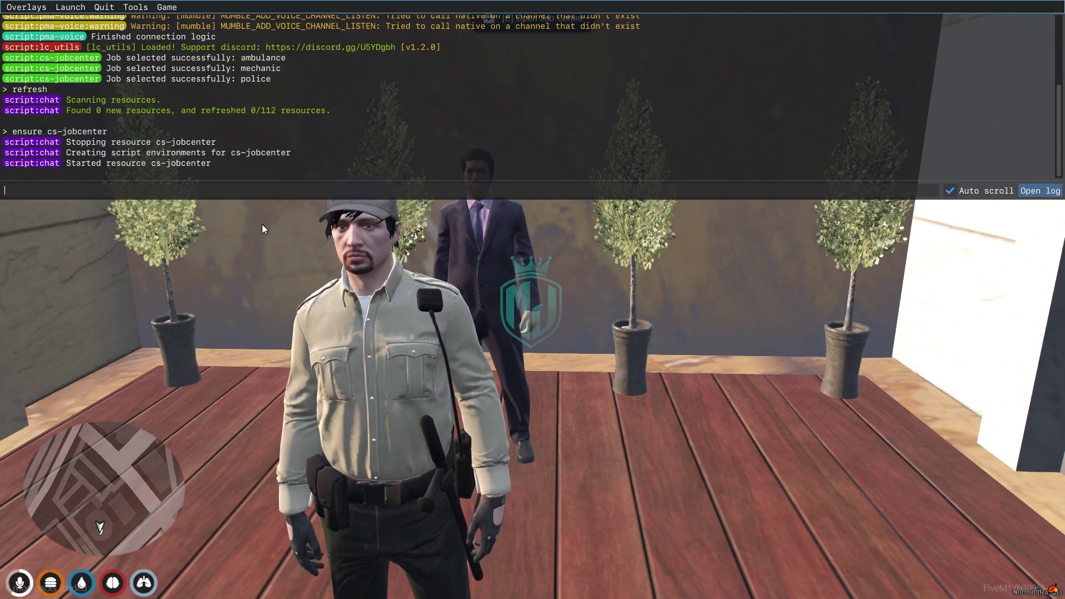
{"action": "key", "text": "F8"}
{"action": "key", "text": "w"}
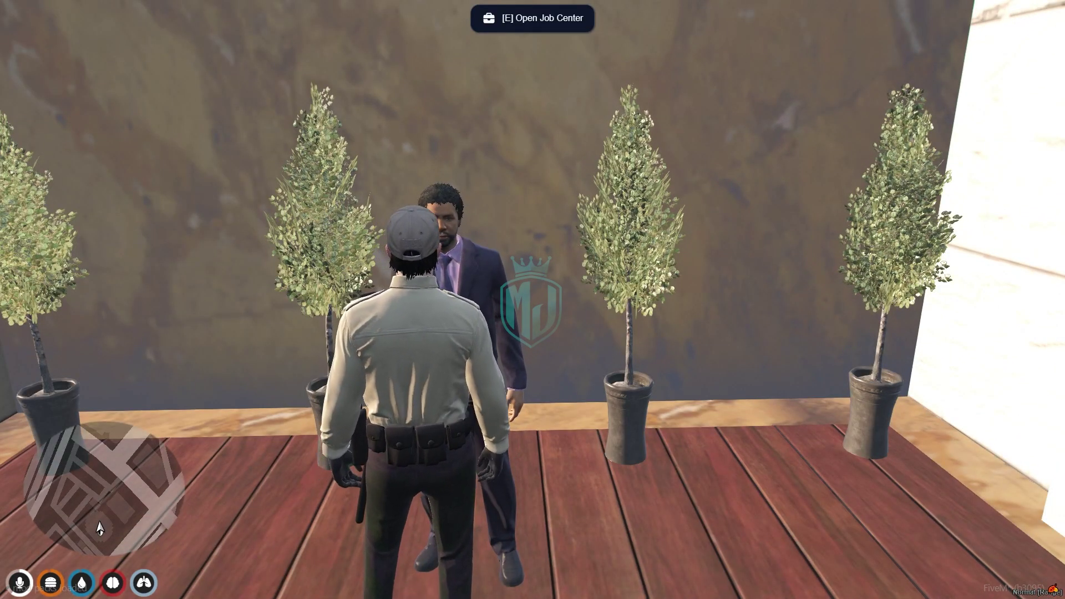
{"action": "key", "text": "e"}
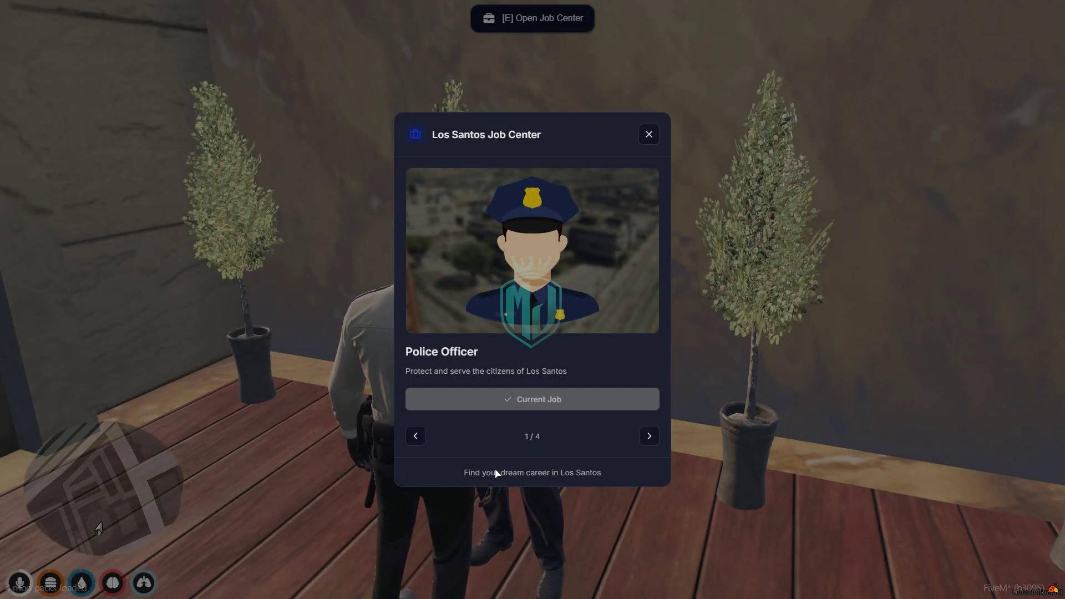
Page through the job center list to option 4/4, Cardealer, and take that job.
{"action": "left_click", "coordinate": [650, 437]}
{"action": "left_click", "coordinate": [650, 438]}
{"action": "left_click", "coordinate": [652, 439]}
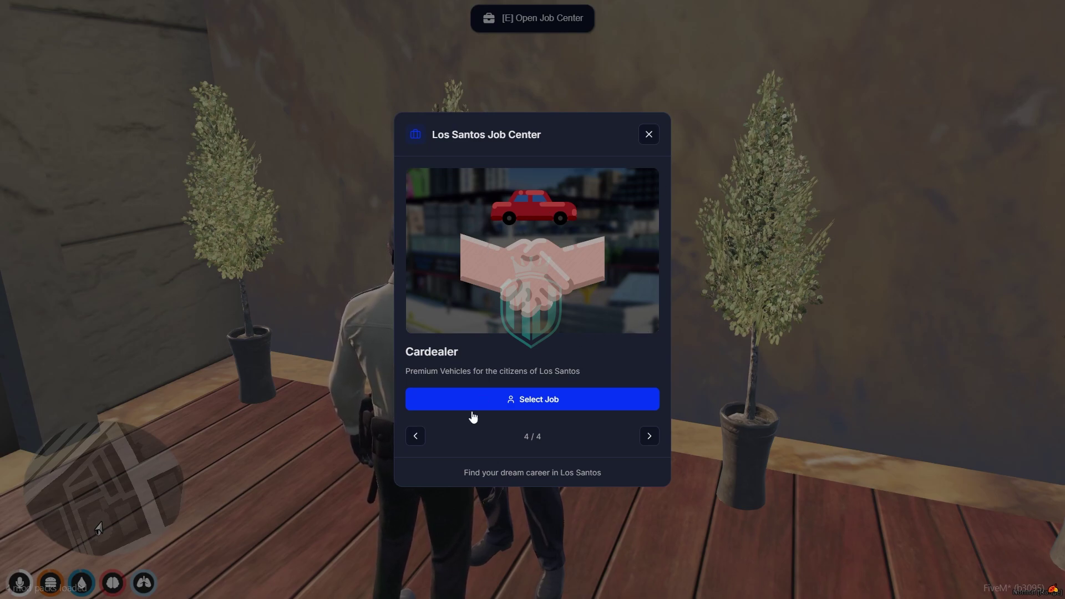
{"action": "left_click", "coordinate": [535, 400]}
Run /job in chat to confirm the job reads Vehicle Dealer, grade Recruit, on duty.
{"action": "type", "text": "t/job"}
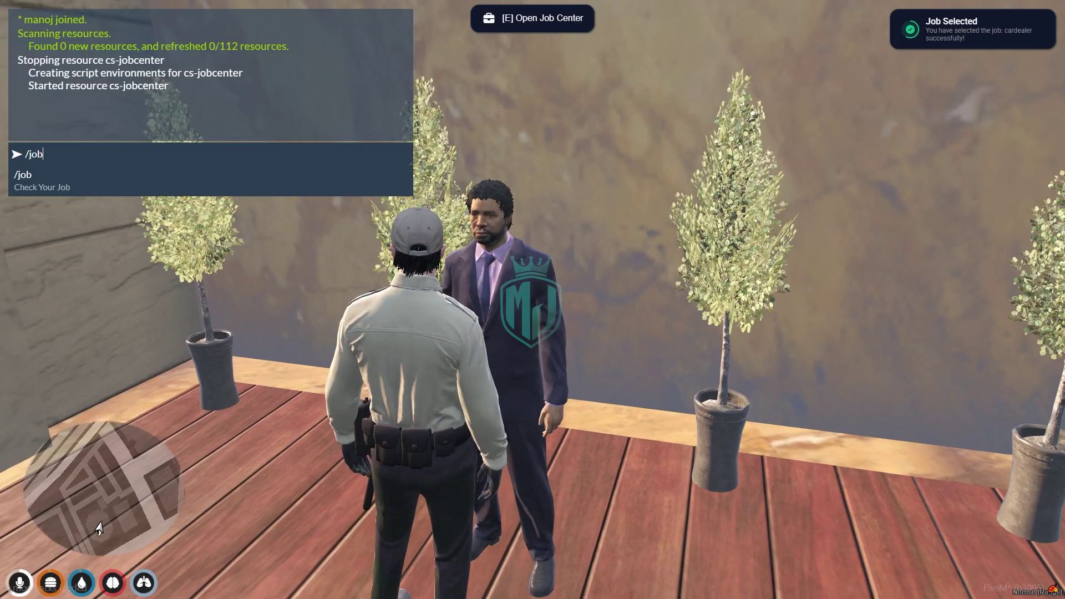
{"action": "key", "text": "Return"}
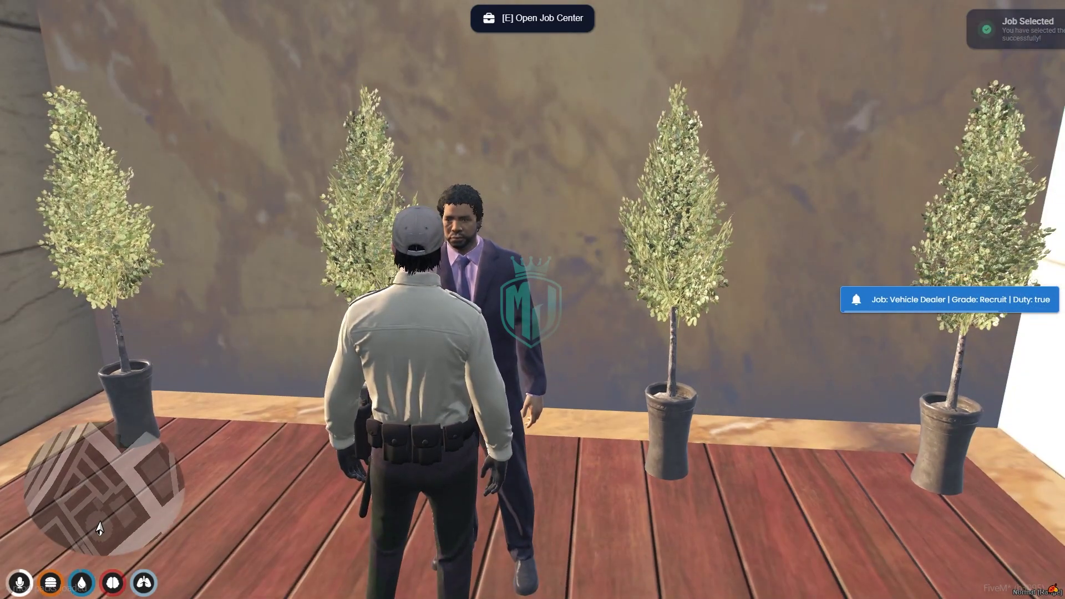
{"action": "key", "text": "w"}
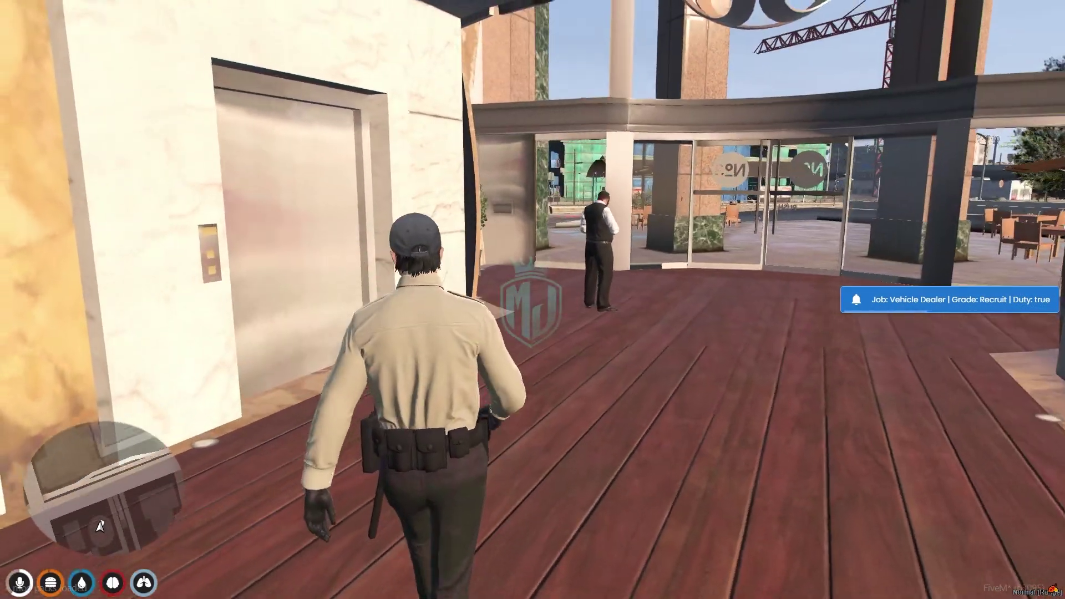
Walk the character across the wooden deck to the glass entrance doors and turn to face the camera.
{"action": "key", "text": "w"}
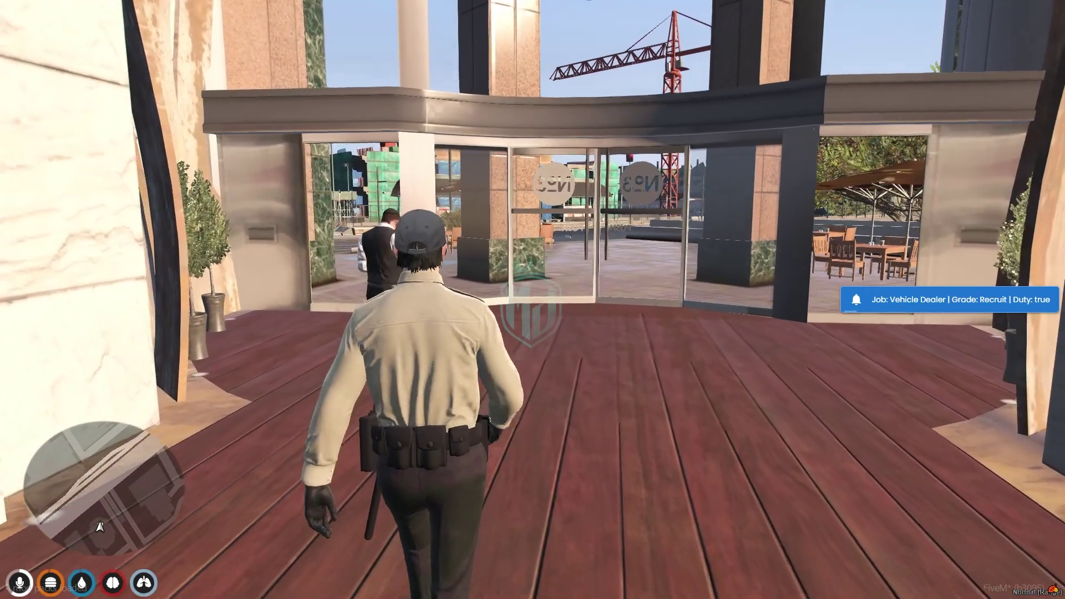
{"action": "key", "text": "s"}
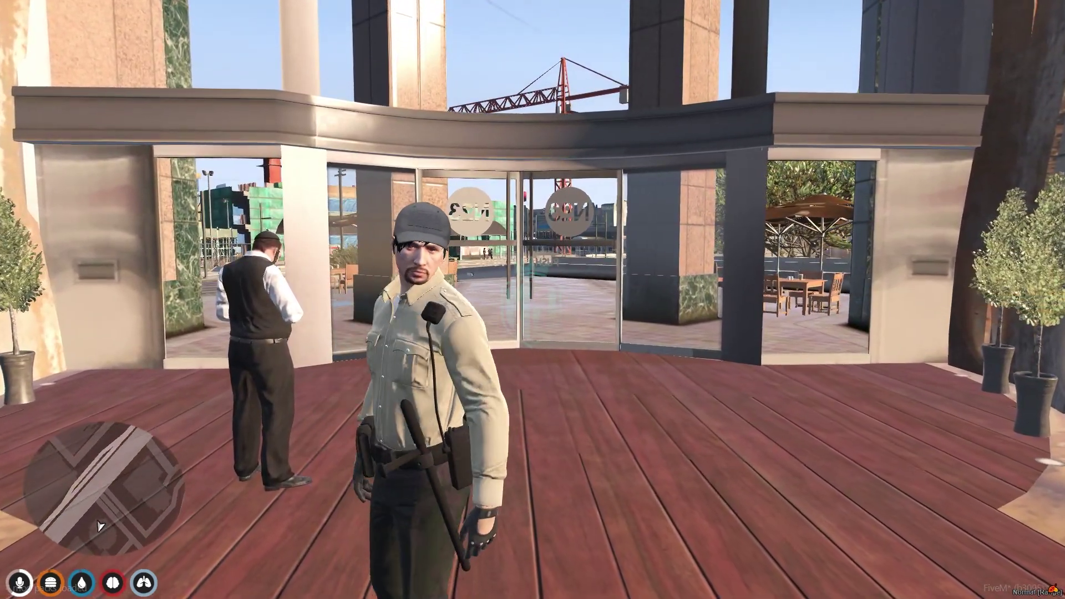